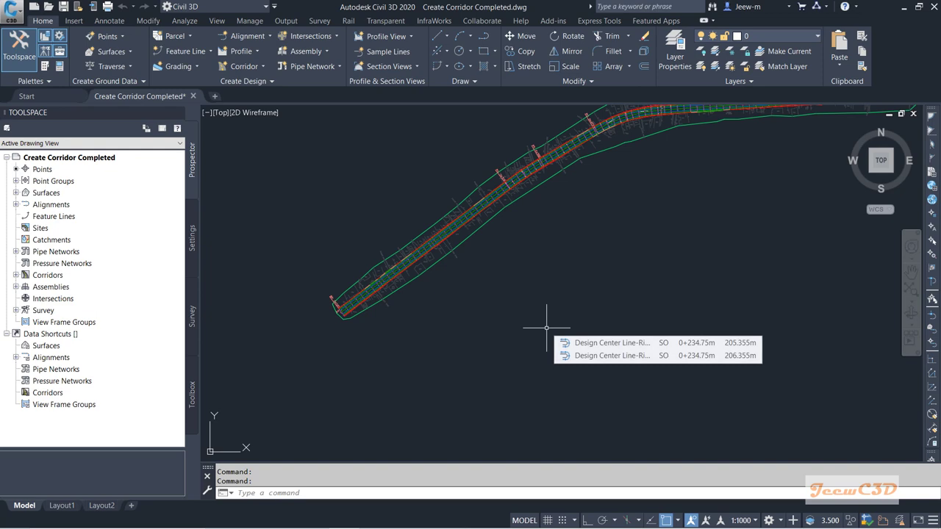
Step: Select the Two Lane Road Corridor in the drawing and open its corridor properties
{"action": "middle_click_drag", "start_coordinate": [452, 327], "coordinate": [488, 380]}
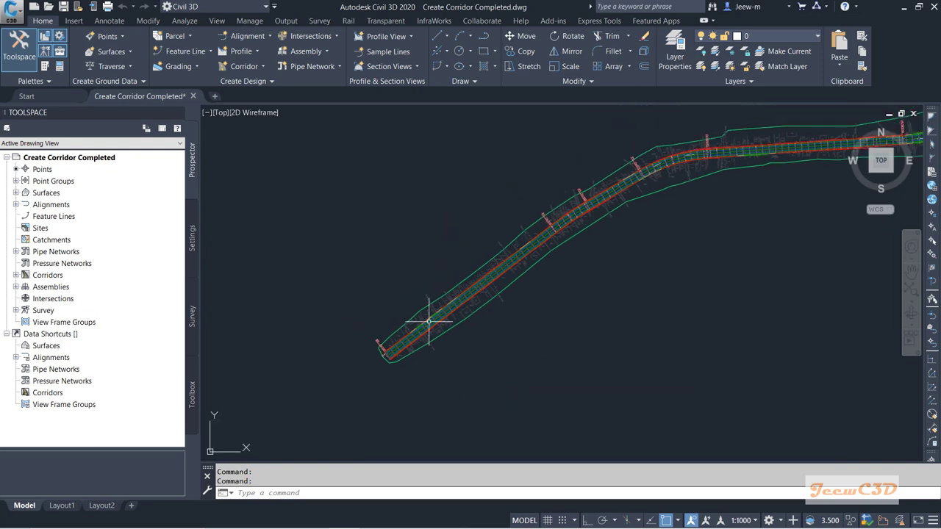
{"action": "scroll", "coordinate": [431, 318], "scroll_direction": "up", "scroll_amount": 5}
{"action": "scroll", "coordinate": [431, 320], "scroll_direction": "up", "scroll_amount": 2}
{"action": "scroll", "coordinate": [444, 323], "scroll_direction": "up", "scroll_amount": 2}
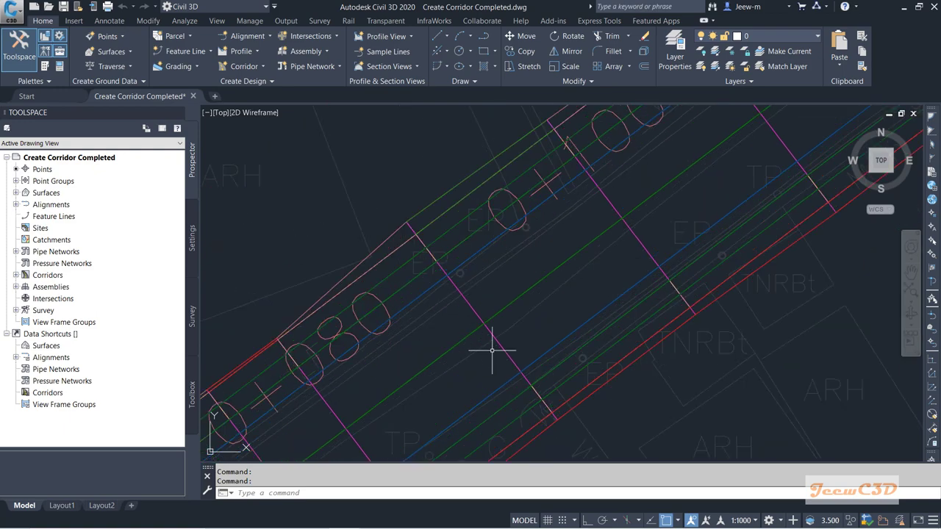
{"action": "scroll", "coordinate": [501, 352], "scroll_direction": "up", "scroll_amount": 2}
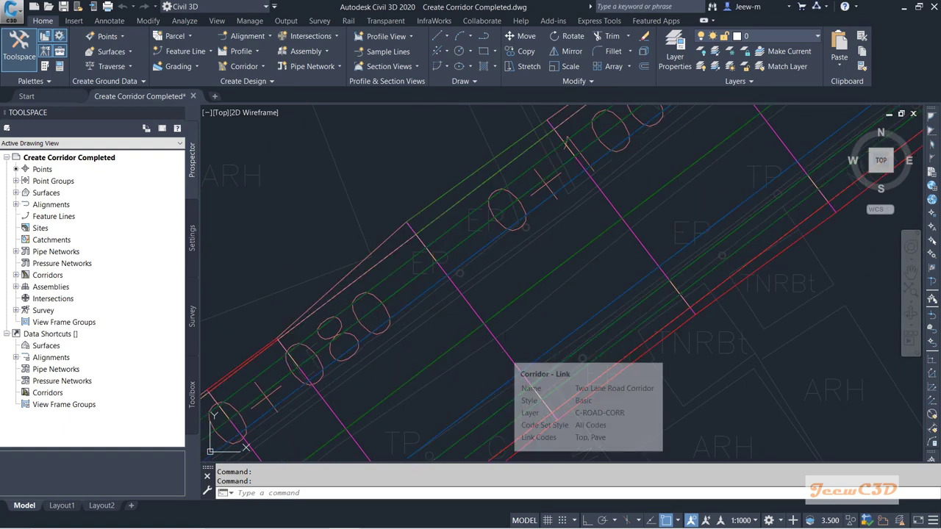
{"action": "left_click", "coordinate": [506, 355]}
{"action": "scroll", "coordinate": [512, 342], "scroll_direction": "down", "scroll_amount": 2}
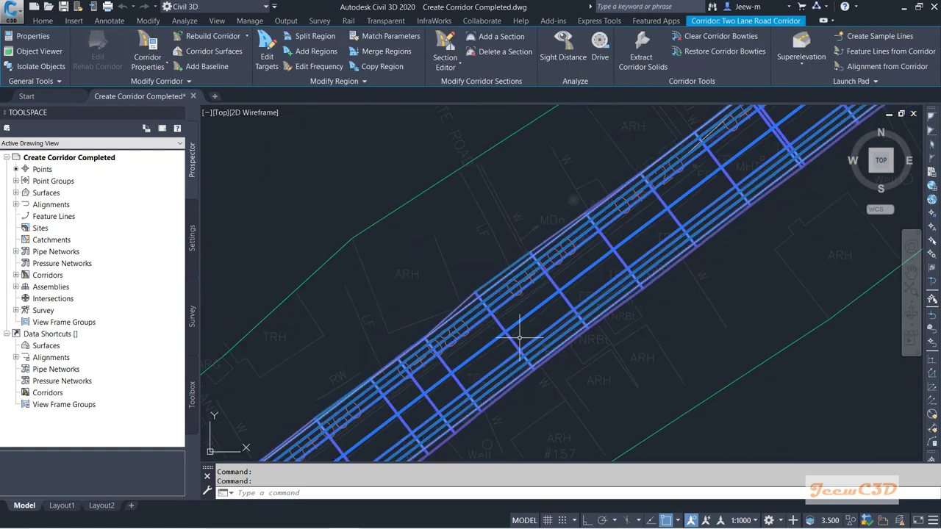
{"action": "scroll", "coordinate": [550, 302], "scroll_direction": "up", "scroll_amount": 2}
{"action": "scroll", "coordinate": [559, 290], "scroll_direction": "down", "scroll_amount": 4}
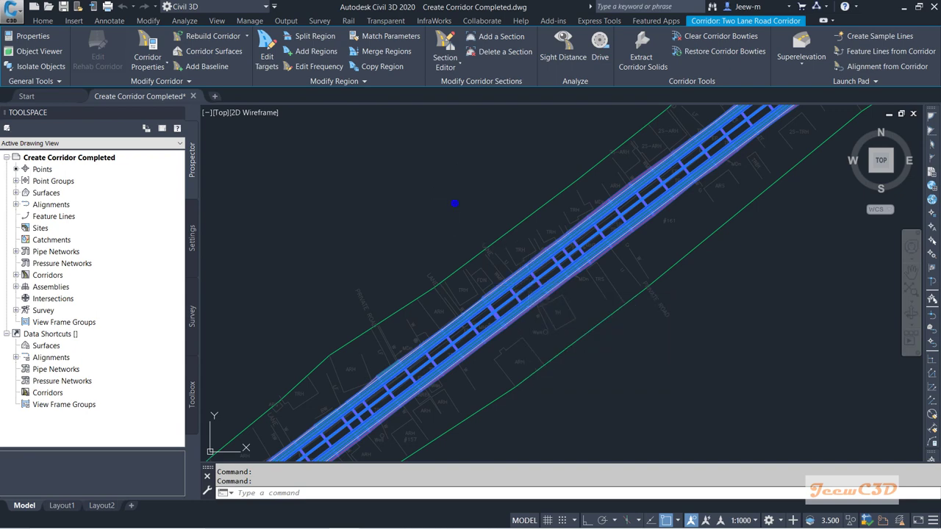
{"action": "right_click", "coordinate": [454, 208]}
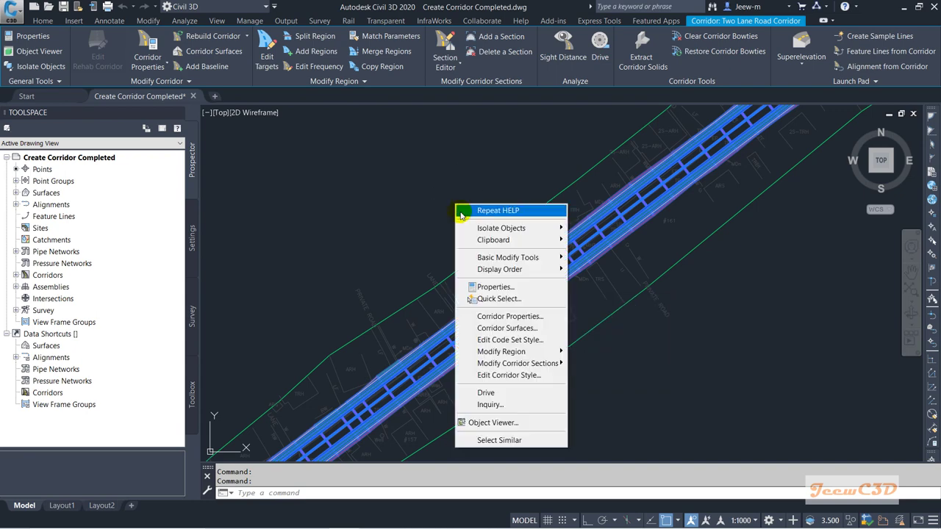
{"action": "left_click", "coordinate": [512, 317]}
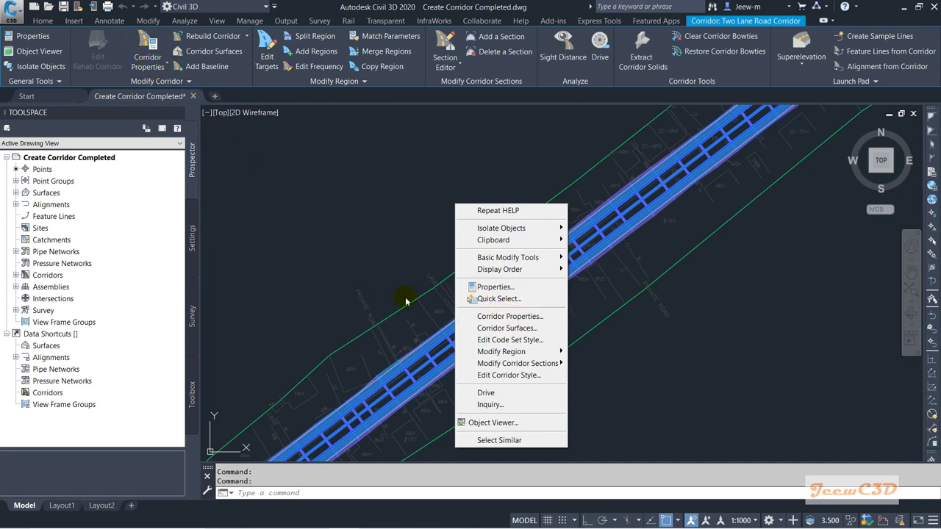
{"action": "left_click", "coordinate": [495, 316]}
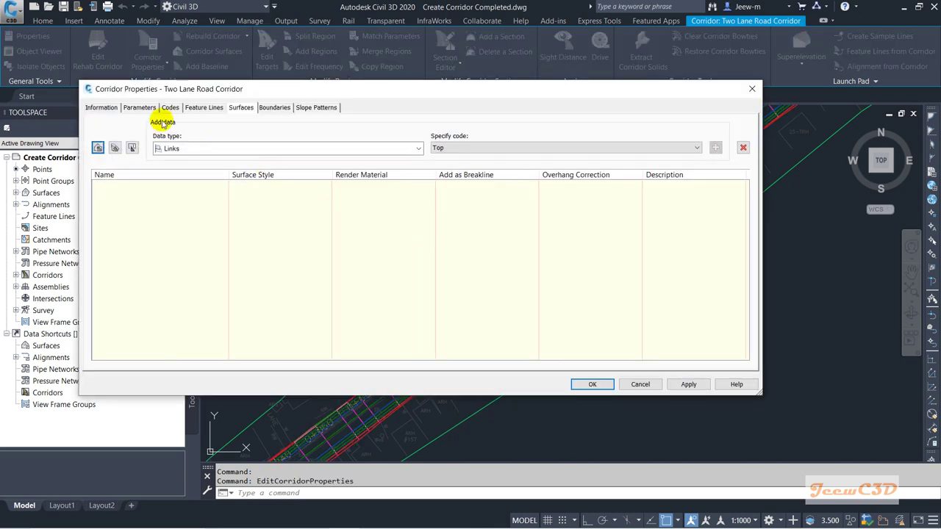
Step: Disable the Design Center Line - (1) baseline with its region, rebuild the corridor and dismiss the event list
{"action": "left_click", "coordinate": [138, 109]}
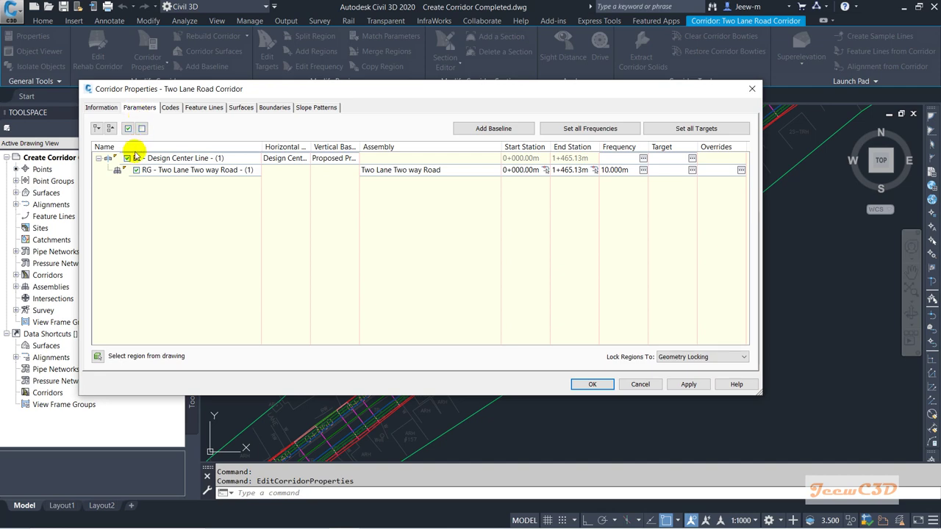
{"action": "left_click", "coordinate": [127, 158]}
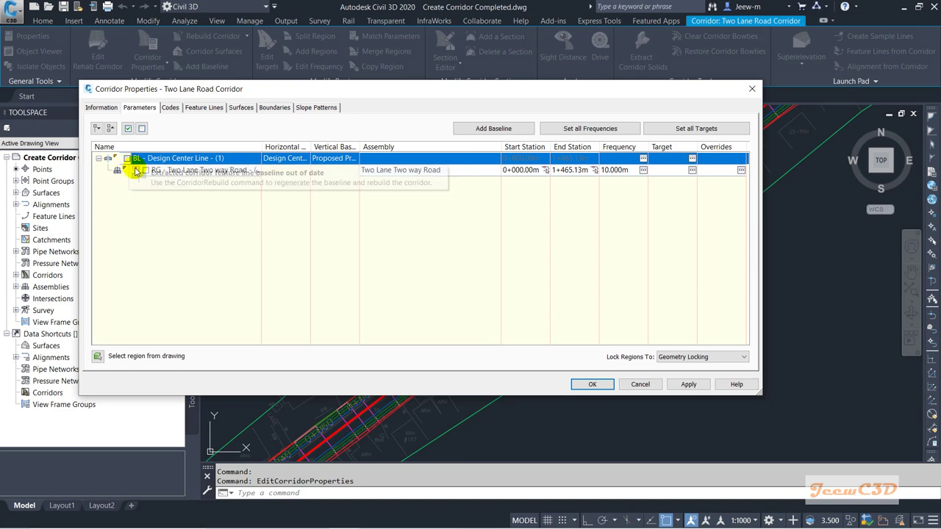
{"action": "left_click", "coordinate": [593, 385]}
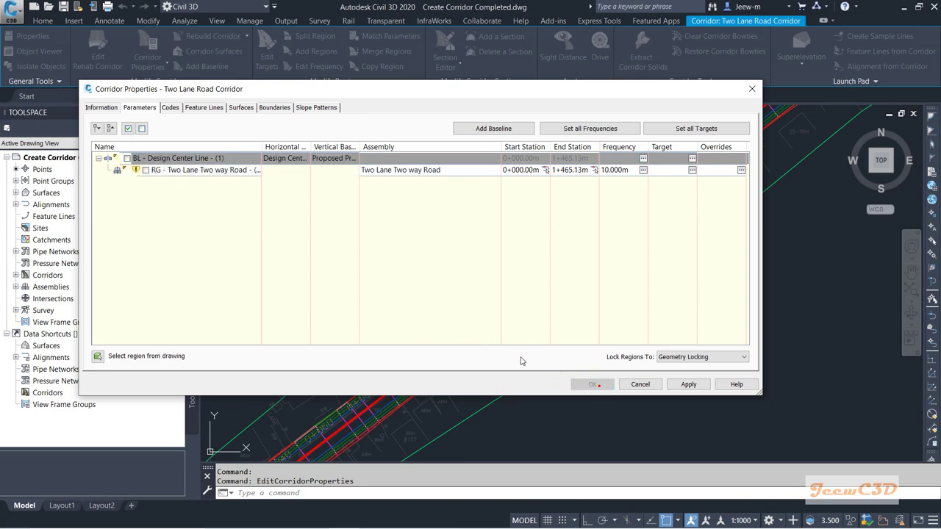
{"action": "left_click", "coordinate": [342, 238]}
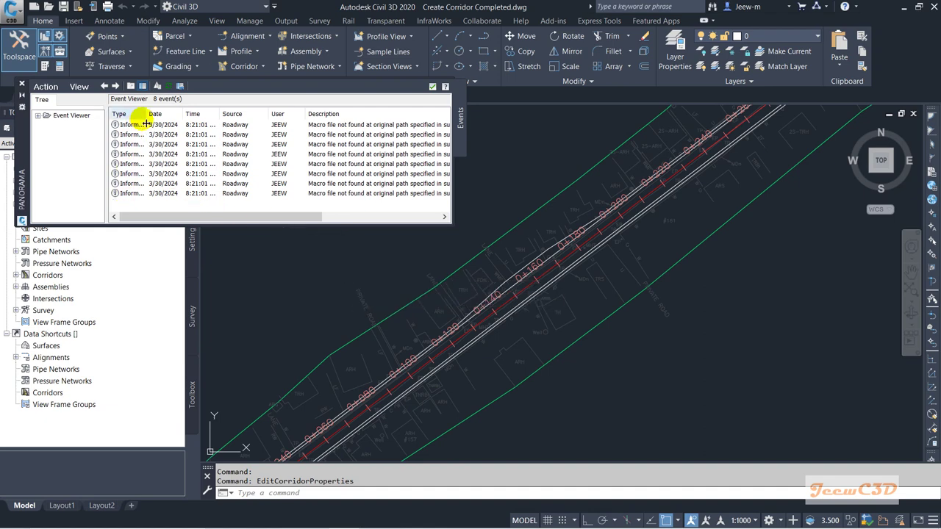
{"action": "left_click_drag", "start_coordinate": [147, 117], "coordinate": [184, 117]}
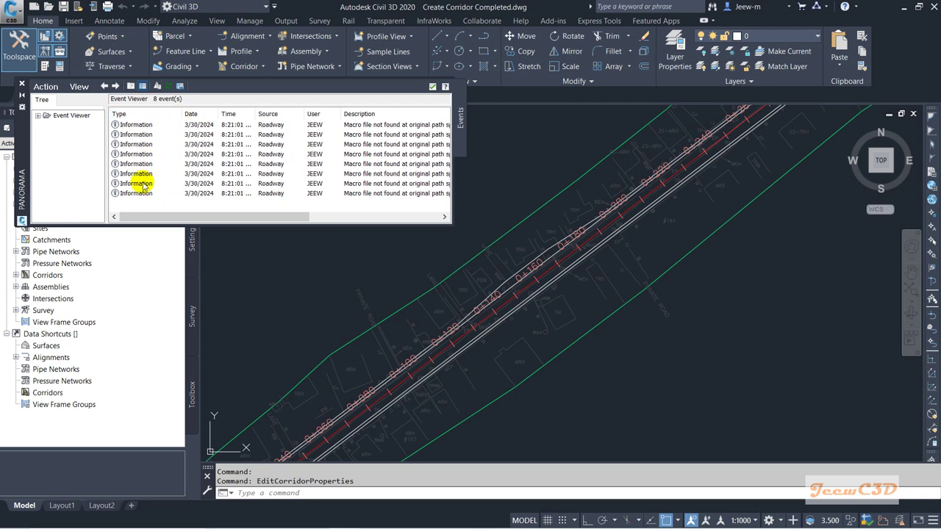
{"action": "left_click", "coordinate": [432, 87]}
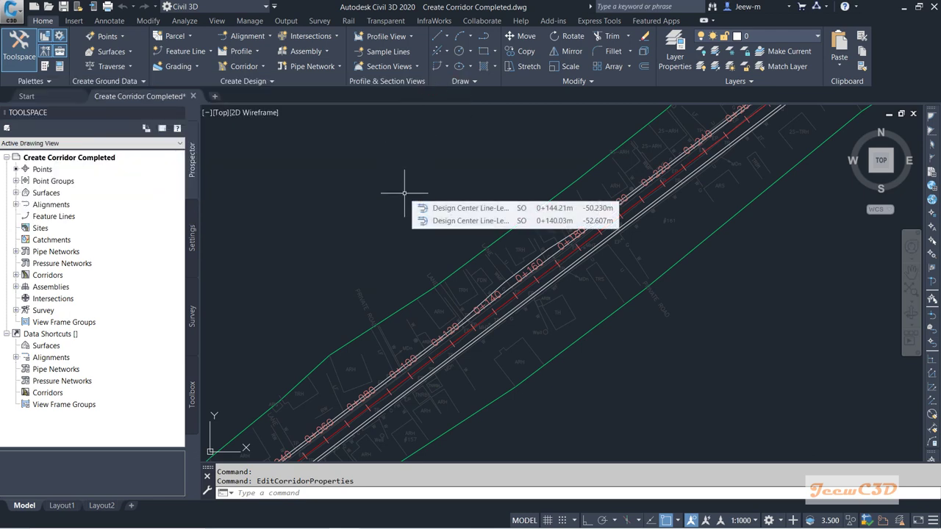
Step: Examine the design center line and the offset alignments beside it around stations 0+120 to 0+180
{"action": "mouse_move", "coordinate": [407, 199]}
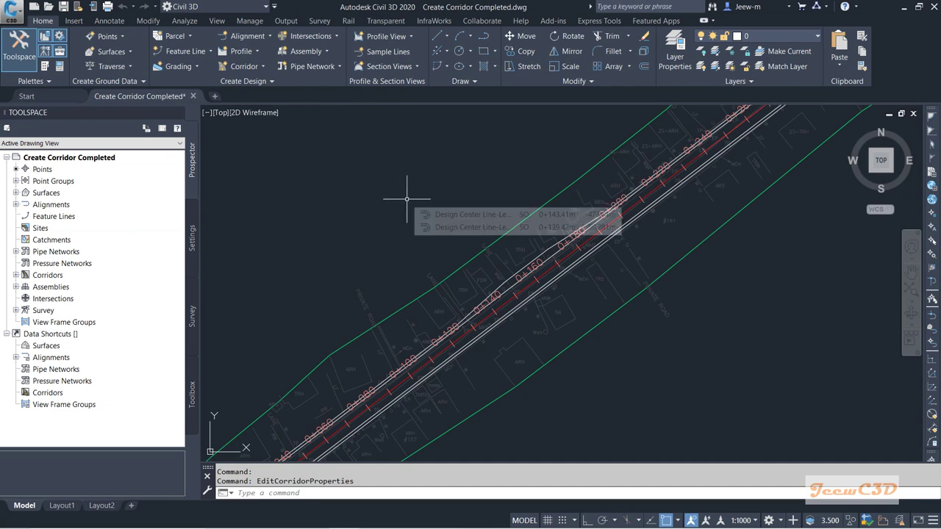
{"action": "middle_click_drag", "start_coordinate": [385, 220], "coordinate": [386, 196]}
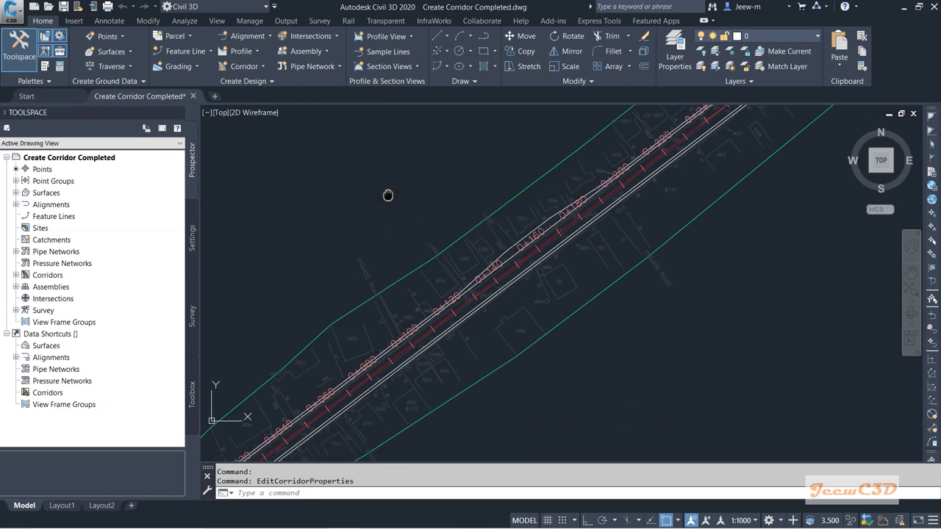
{"action": "mouse_move", "coordinate": [407, 182]}
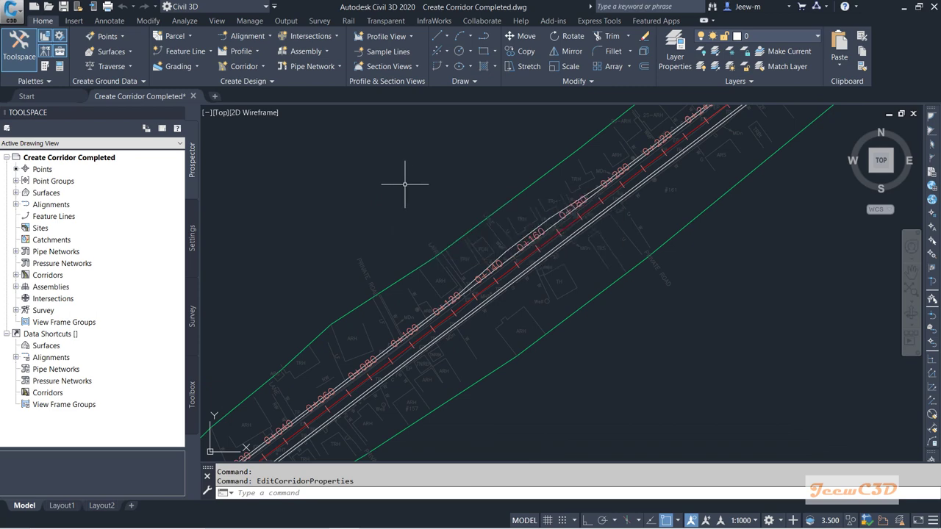
{"action": "mouse_move", "coordinate": [661, 347]}
{"action": "scroll", "coordinate": [507, 280], "scroll_direction": "up", "scroll_amount": 4}
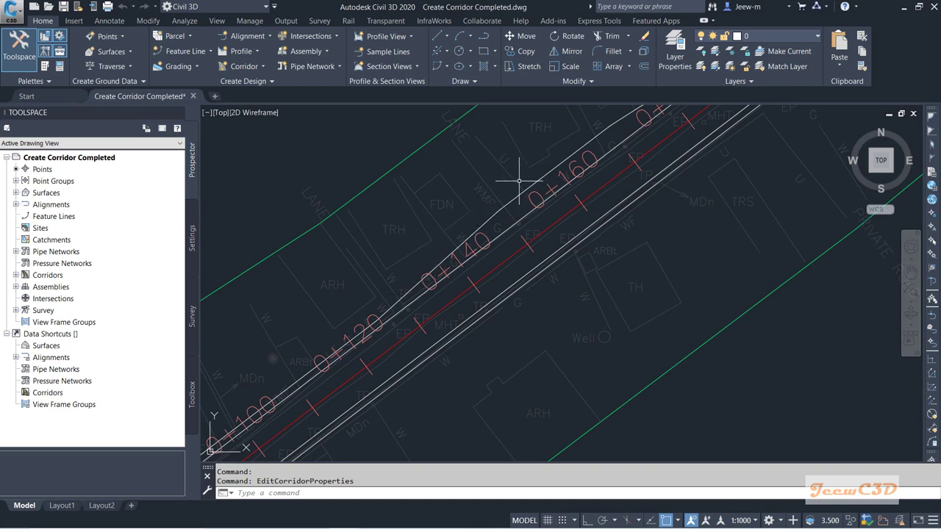
{"action": "middle_click_drag", "start_coordinate": [519, 179], "coordinate": [449, 228]}
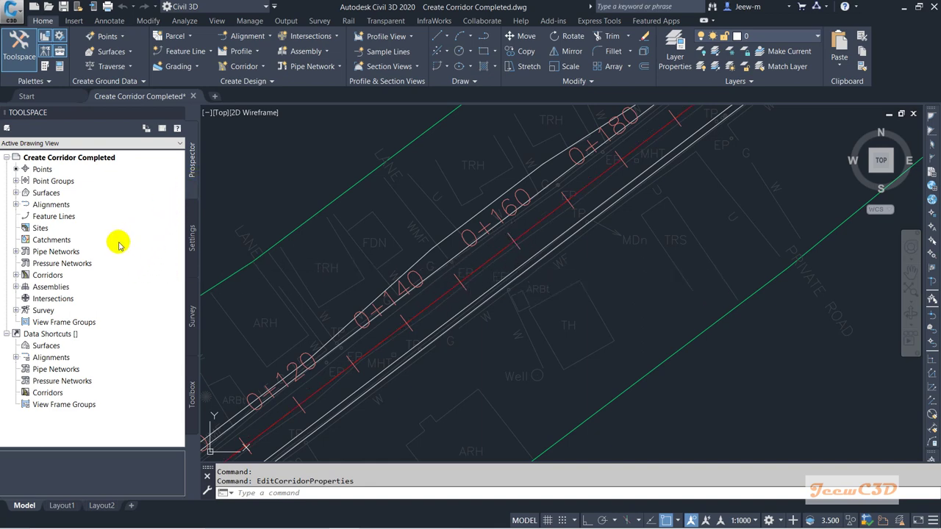
Step: Re-enable the Design Center Line - (1) baseline with its region in the Two Lane Road Corridor's properties and rebuild the corridor
{"action": "left_click", "coordinate": [47, 276]}
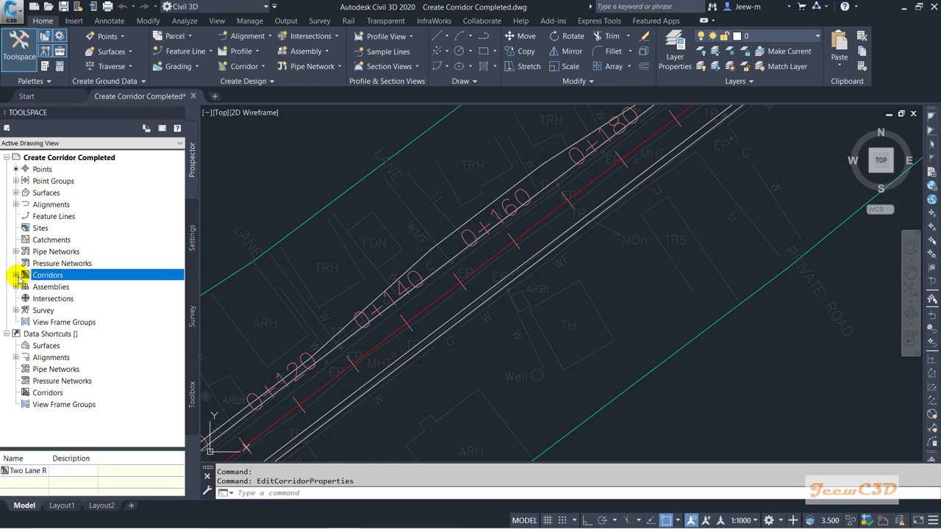
{"action": "left_click", "coordinate": [16, 276]}
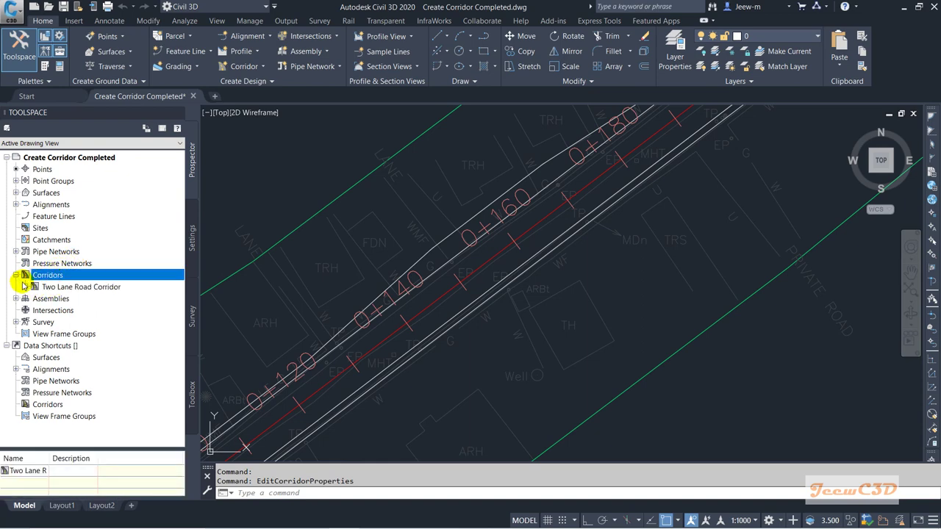
{"action": "left_click", "coordinate": [66, 287]}
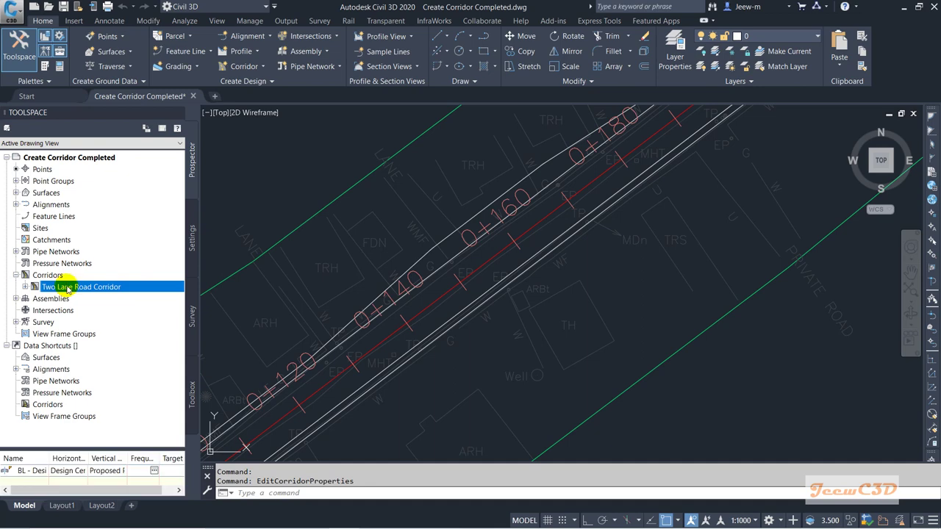
{"action": "right_click", "coordinate": [68, 288]}
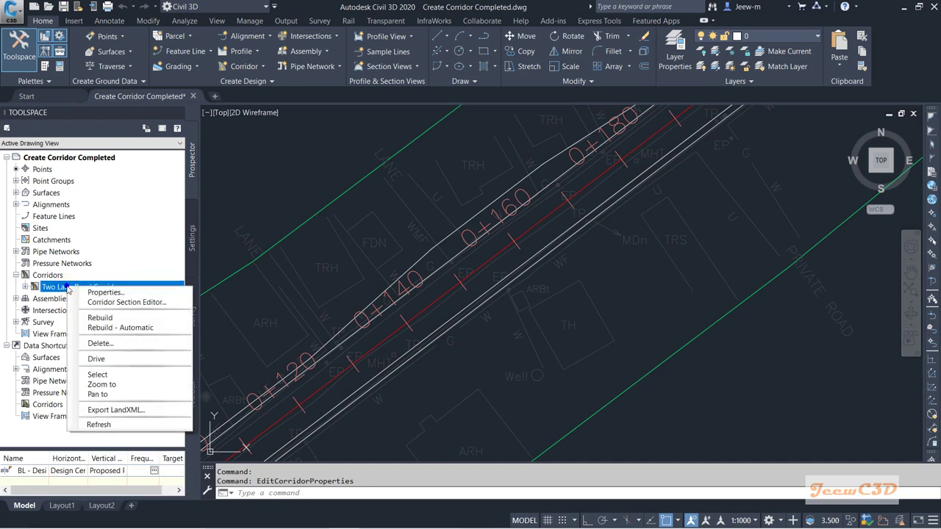
{"action": "left_click", "coordinate": [107, 293]}
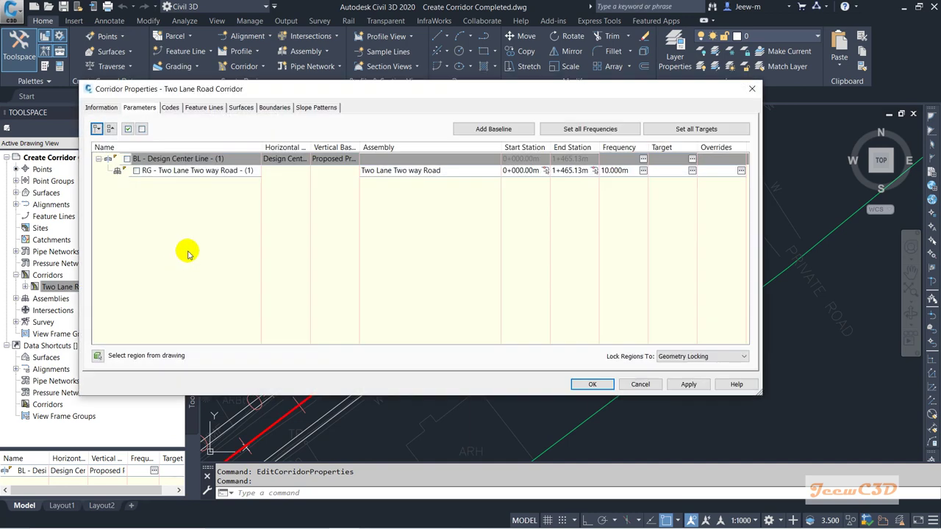
{"action": "left_click", "coordinate": [126, 158]}
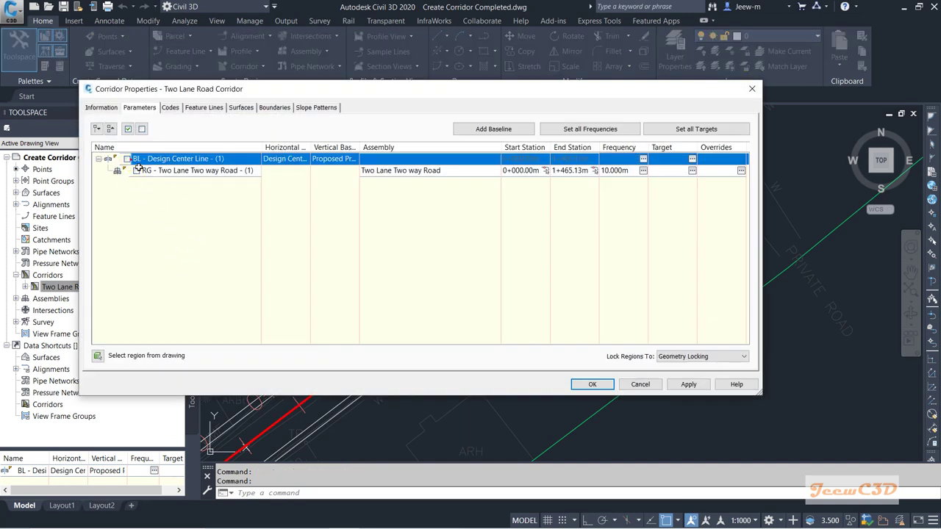
{"action": "left_click", "coordinate": [592, 384]}
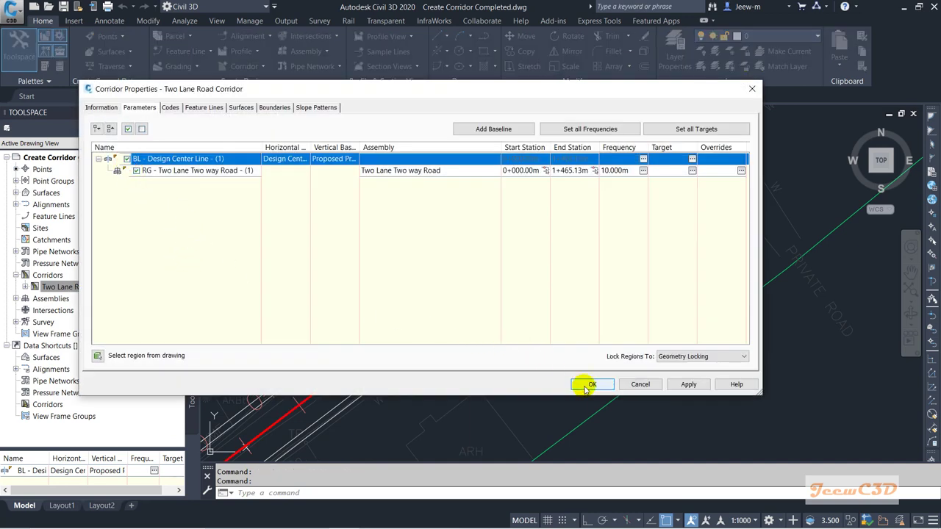
{"action": "left_click", "coordinate": [394, 243]}
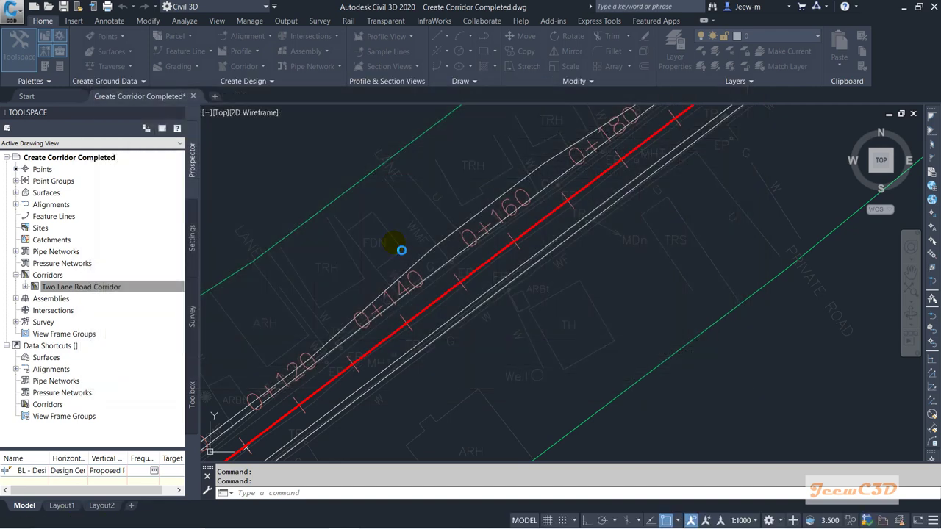
Step: Examine how the corridor's edge lines run relative to the widened offset alignment around station 0+140
{"action": "scroll", "coordinate": [431, 284], "scroll_direction": "up", "scroll_amount": 2}
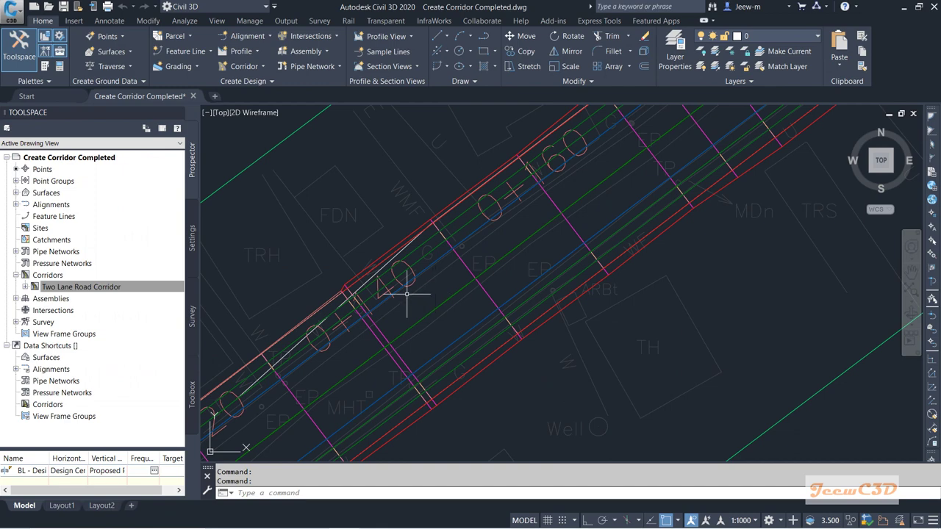
{"action": "scroll", "coordinate": [393, 269], "scroll_direction": "up", "scroll_amount": 2}
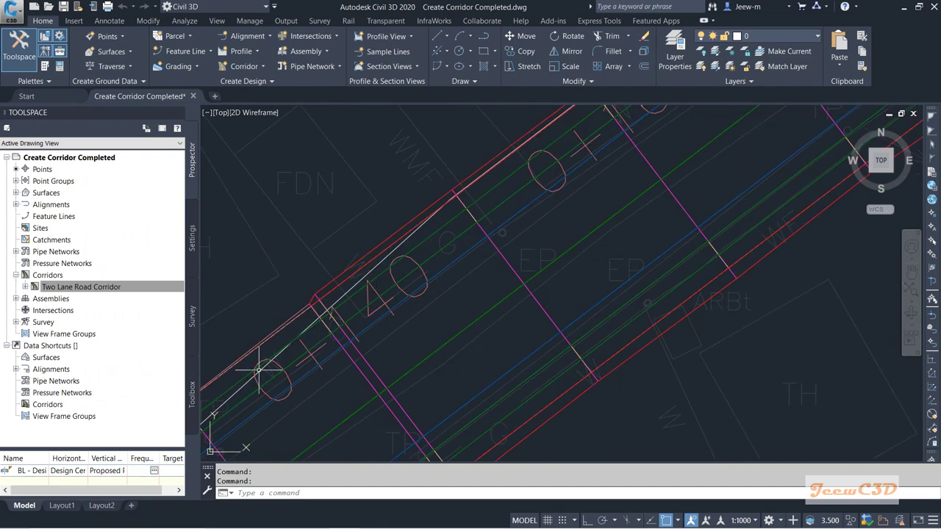
{"action": "middle_click_drag", "start_coordinate": [314, 320], "coordinate": [478, 247]}
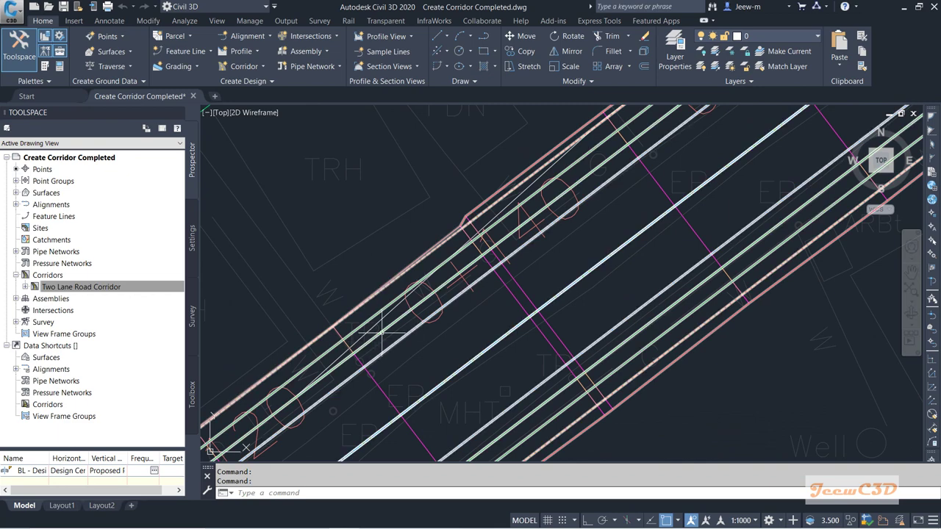
{"action": "scroll", "coordinate": [382, 333], "scroll_direction": "up", "scroll_amount": 2}
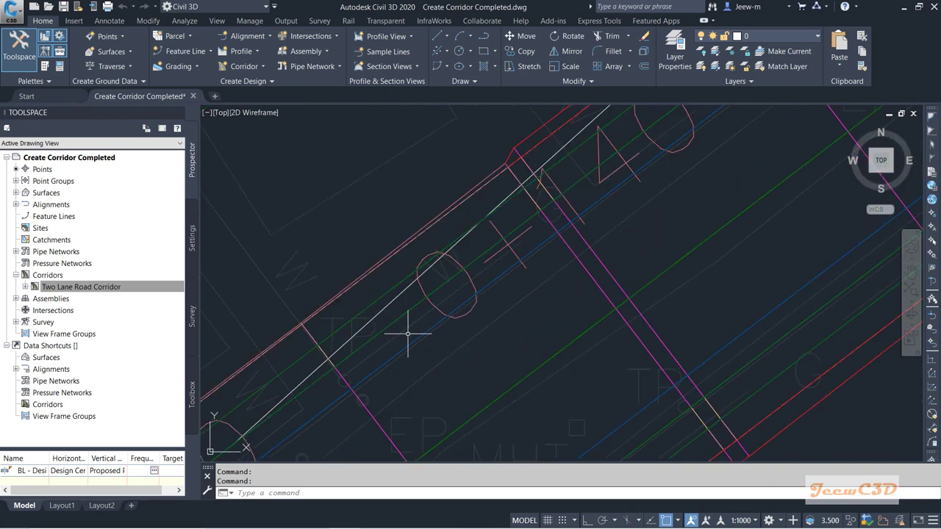
{"action": "scroll", "coordinate": [426, 332], "scroll_direction": "up", "scroll_amount": 3}
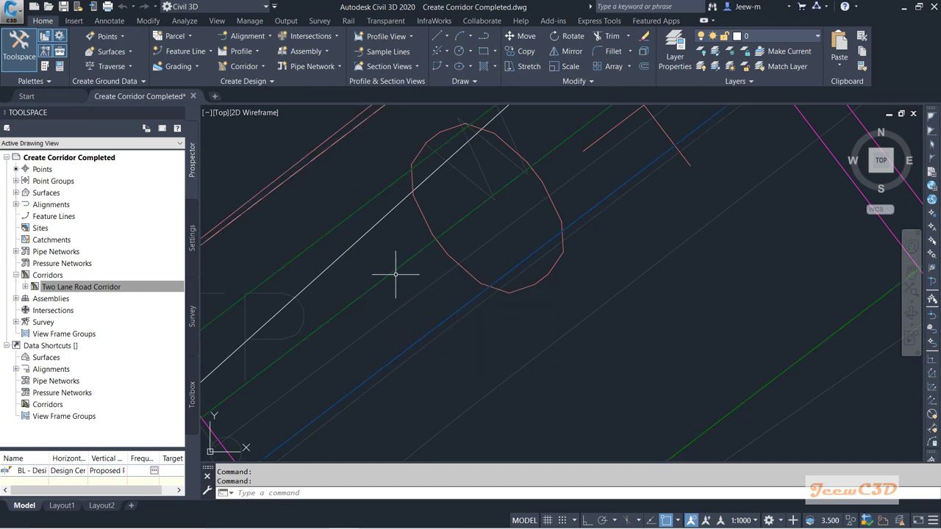
{"action": "scroll", "coordinate": [450, 233], "scroll_direction": "down", "scroll_amount": 3}
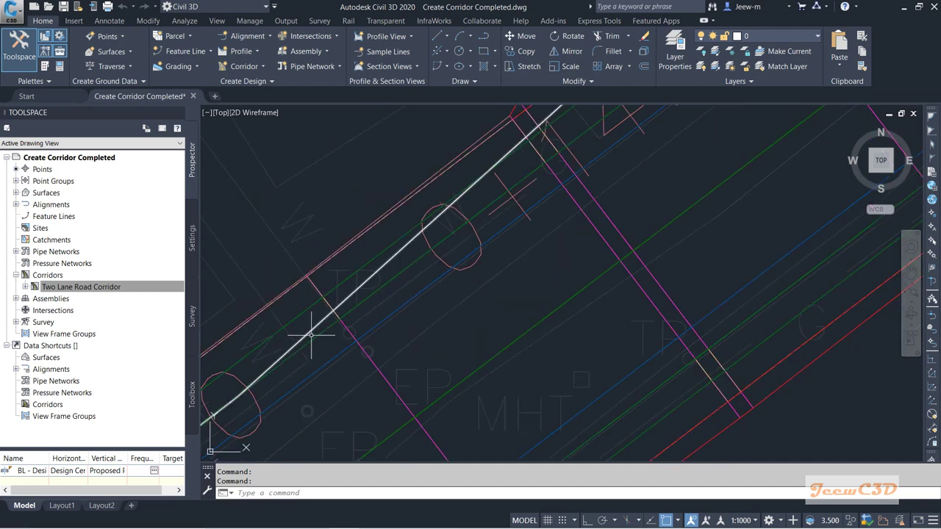
{"action": "scroll", "coordinate": [504, 172], "scroll_direction": "up", "scroll_amount": 2}
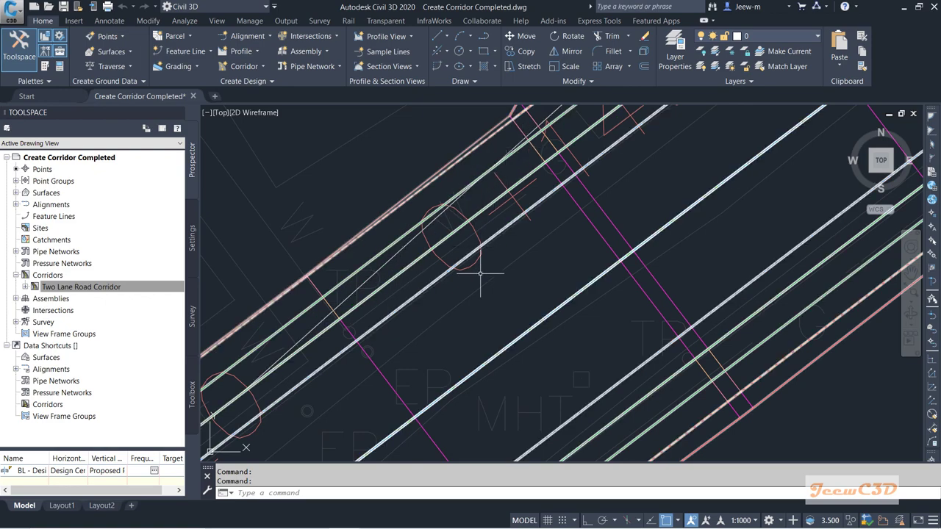
{"action": "scroll", "coordinate": [488, 304], "scroll_direction": "down", "scroll_amount": 2}
{"action": "scroll", "coordinate": [487, 303], "scroll_direction": "down", "scroll_amount": 3}
{"action": "scroll", "coordinate": [412, 297], "scroll_direction": "up", "scroll_amount": 2}
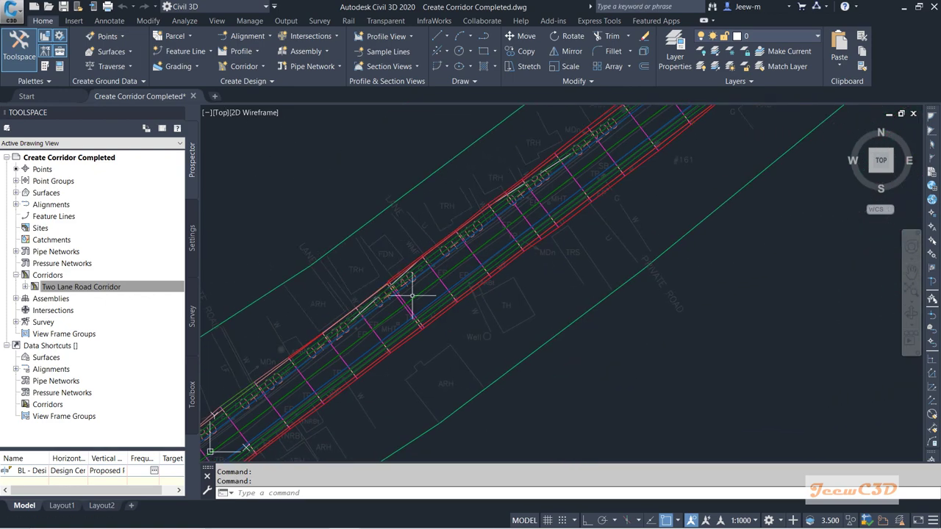
Step: Open the target mapping of the RG - Two Lane Two way Road - (1) region from the Two Lane Road Corridor's properties
{"action": "middle_click_drag", "start_coordinate": [466, 319], "coordinate": [525, 316]}
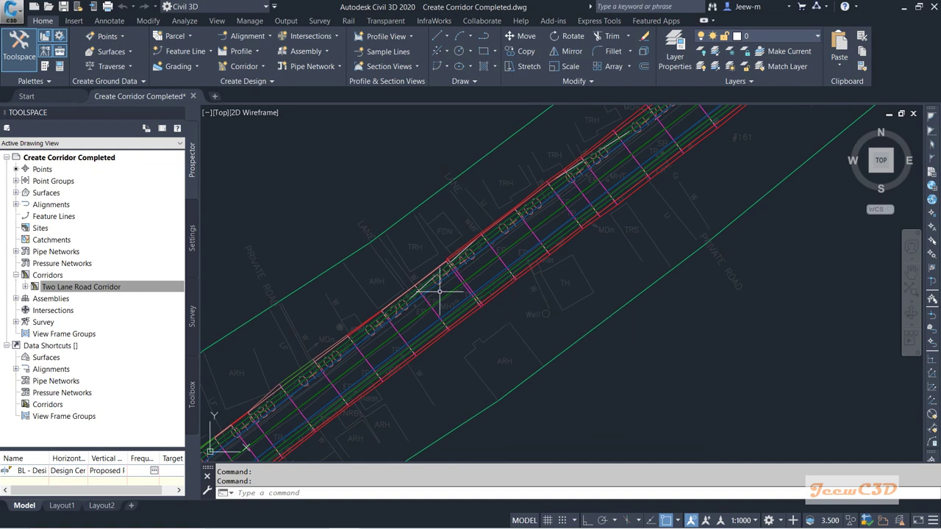
{"action": "scroll", "coordinate": [441, 290], "scroll_direction": "up", "scroll_amount": 2}
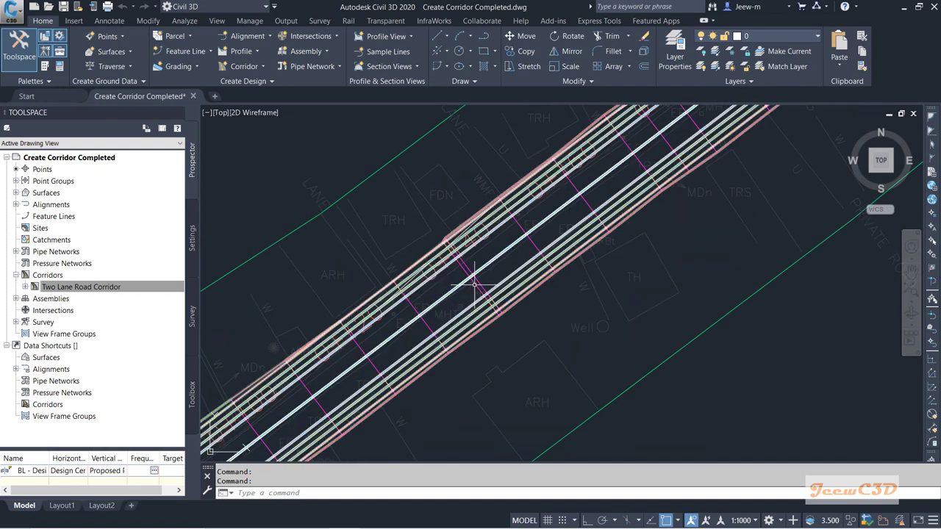
{"action": "left_click", "coordinate": [473, 283]}
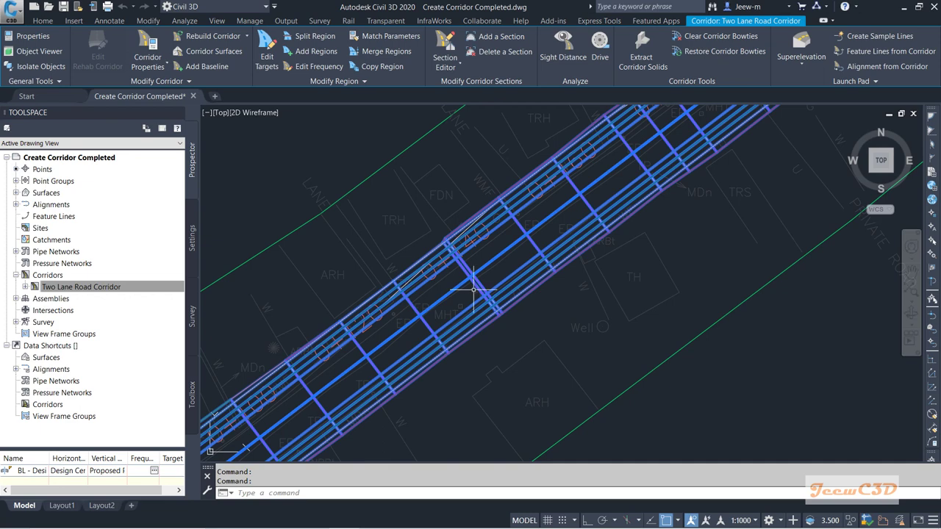
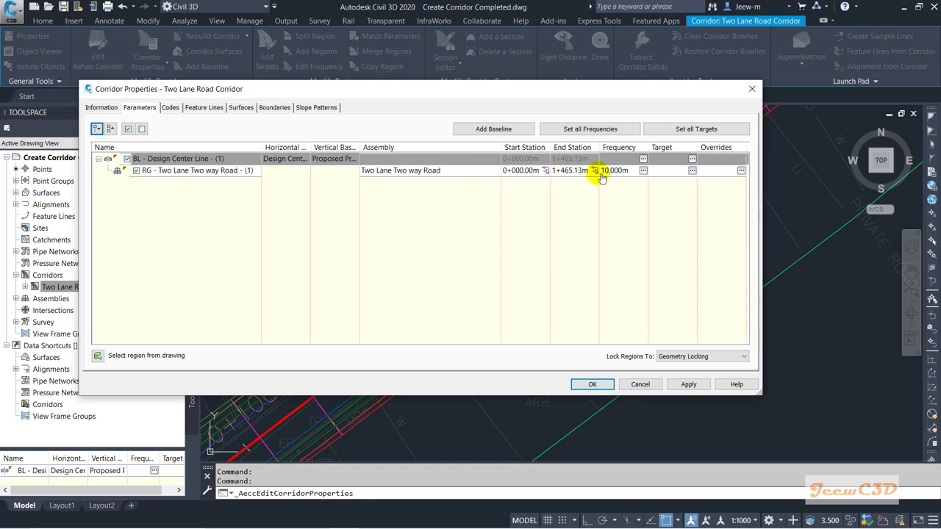
{"action": "left_click", "coordinate": [284, 176]}
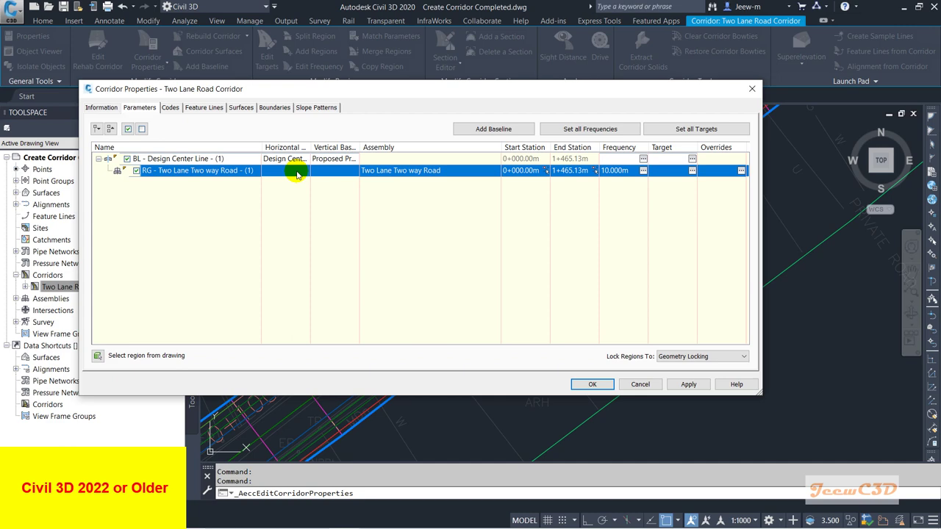
{"action": "left_click", "coordinate": [692, 170]}
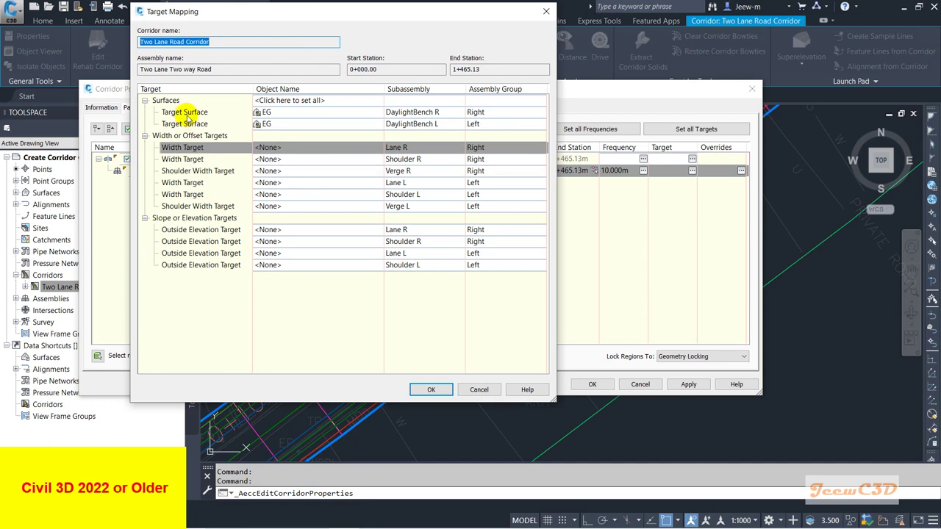
Step: Examine the surface, width or offset, and slope or elevation target groups in the target mapping
{"action": "left_click", "coordinate": [165, 100]}
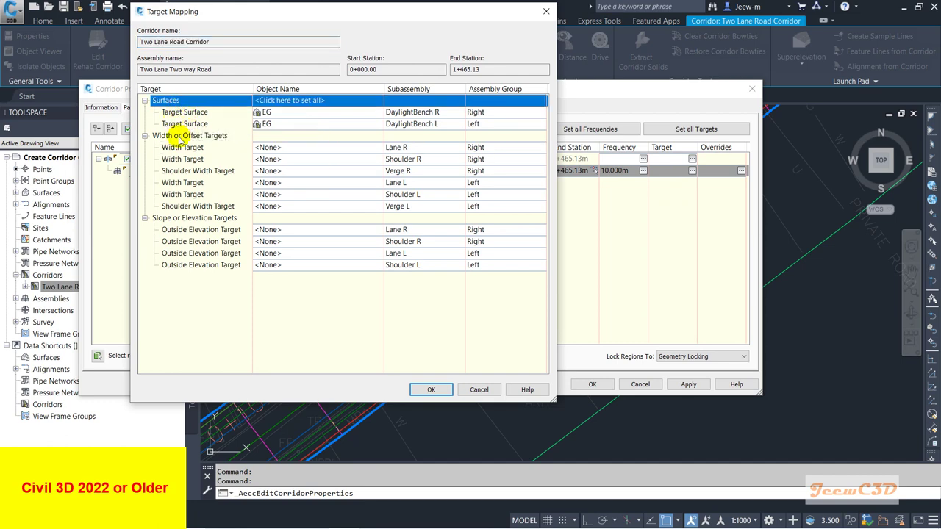
{"action": "left_click", "coordinate": [180, 137]}
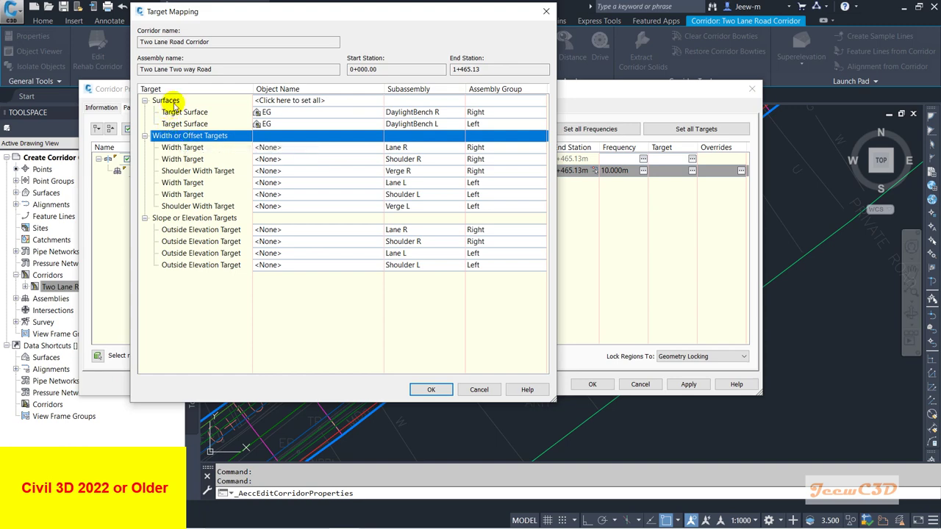
{"action": "left_click", "coordinate": [176, 101]}
{"action": "left_click", "coordinate": [178, 136]}
{"action": "left_click", "coordinate": [197, 219]}
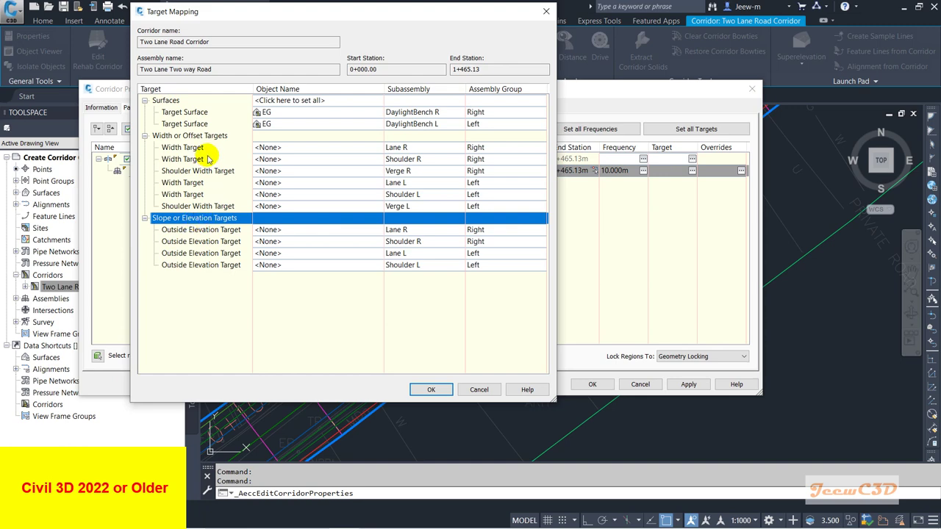
{"action": "left_click", "coordinate": [164, 101]}
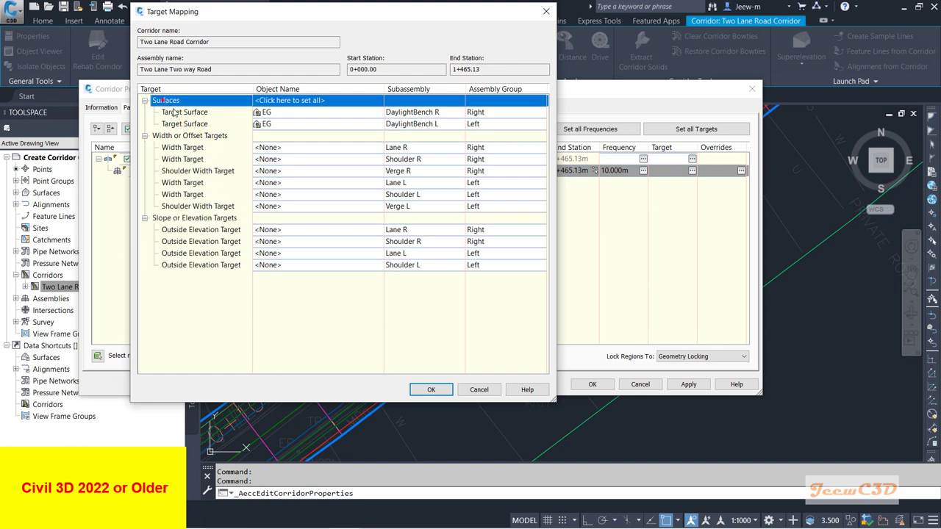
Step: Open the width target selection for the Lane R subassembly and move its dialog aside to uncover the target list
{"action": "left_click", "coordinate": [191, 148]}
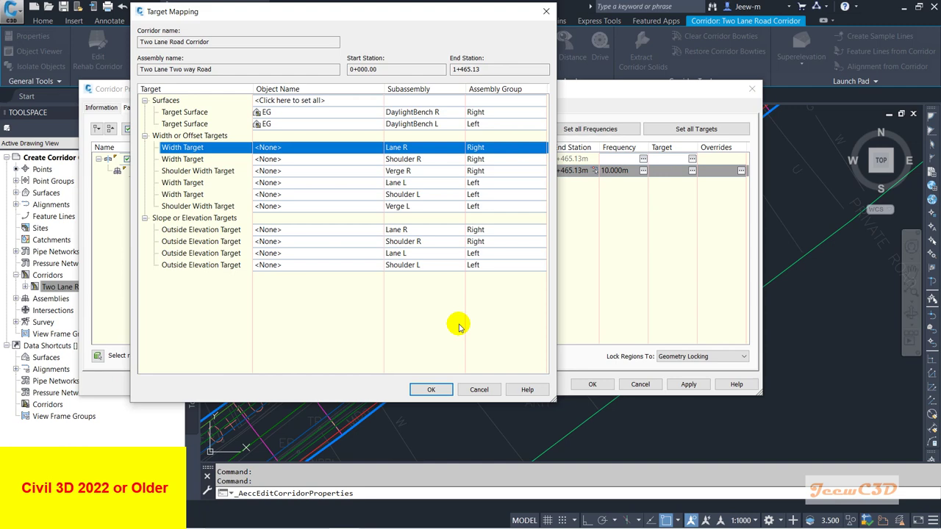
{"action": "left_click_drag", "start_coordinate": [341, 151], "coordinate": [290, 151]}
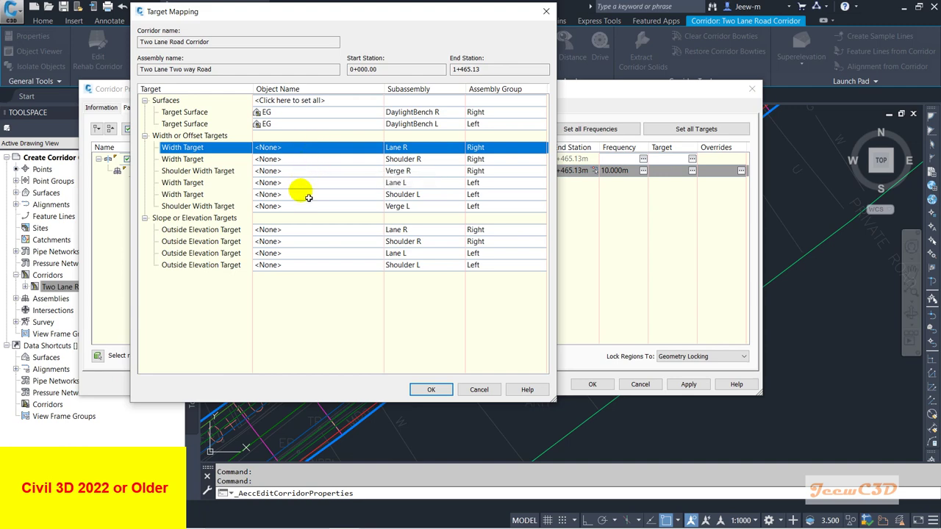
{"action": "mouse_move", "coordinate": [272, 147]}
{"action": "left_mouse_down"}
{"action": "mouse_move", "coordinate": [279, 157]}
{"action": "mouse_move", "coordinate": [274, 150]}
{"action": "left_mouse_up"}
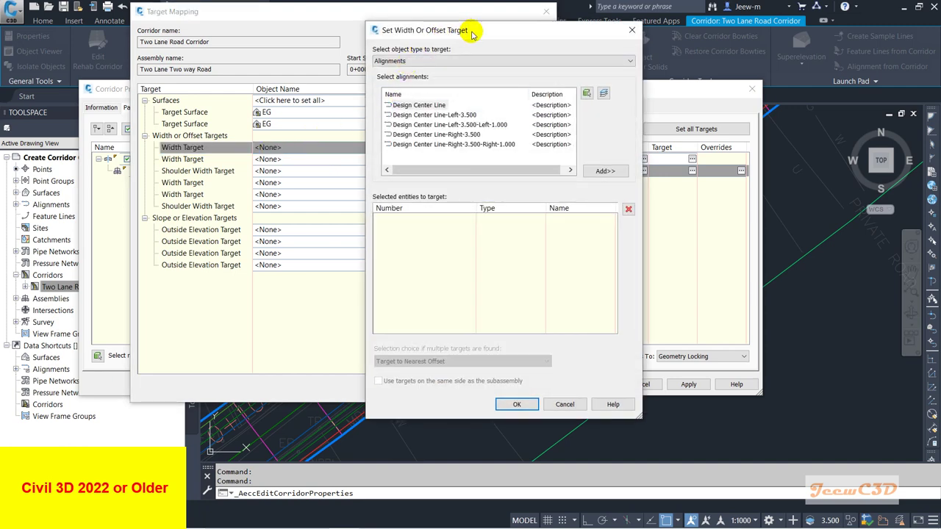
{"action": "left_click_drag", "start_coordinate": [472, 35], "coordinate": [567, 40]}
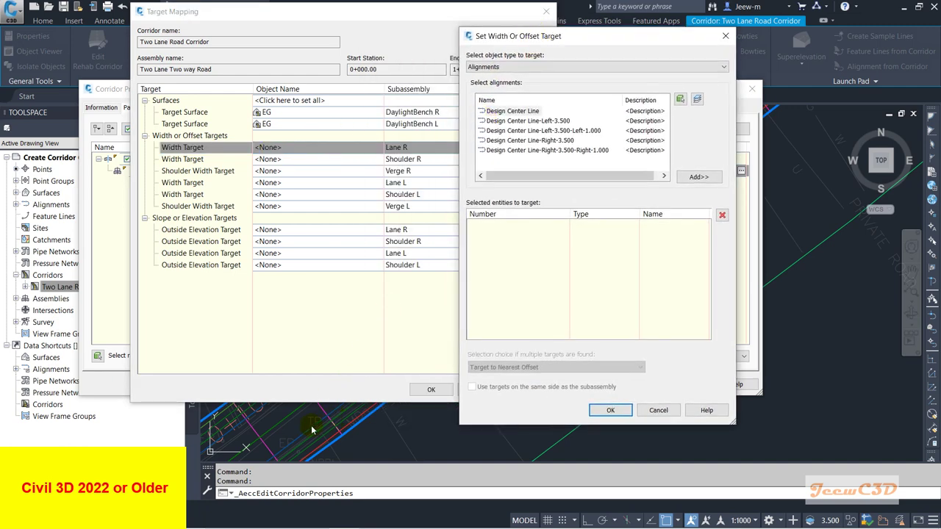
{"action": "left_click", "coordinate": [543, 141]}
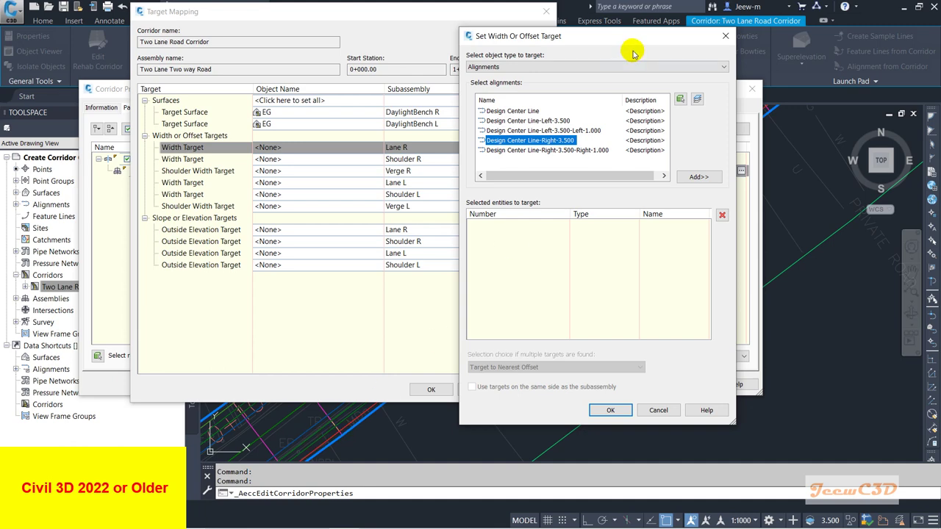
{"action": "left_click", "coordinate": [581, 66]}
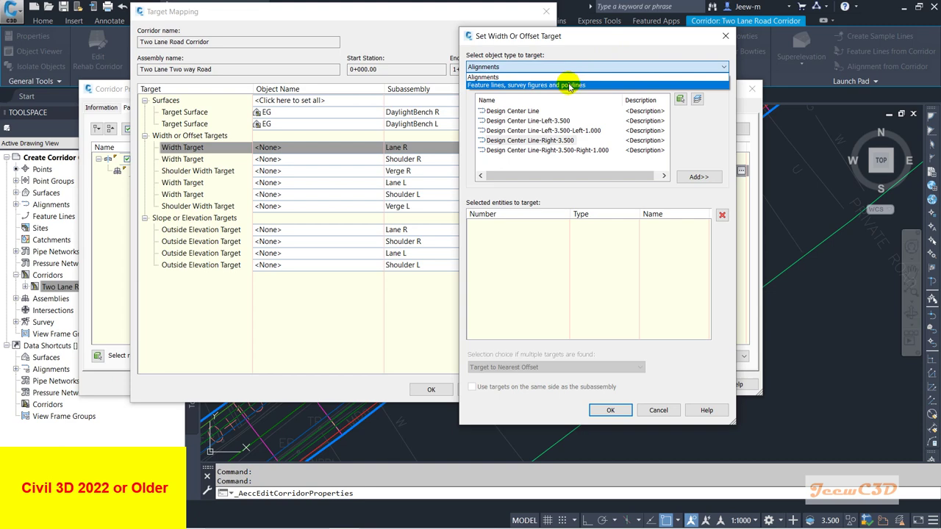
{"action": "left_click", "coordinate": [568, 84]}
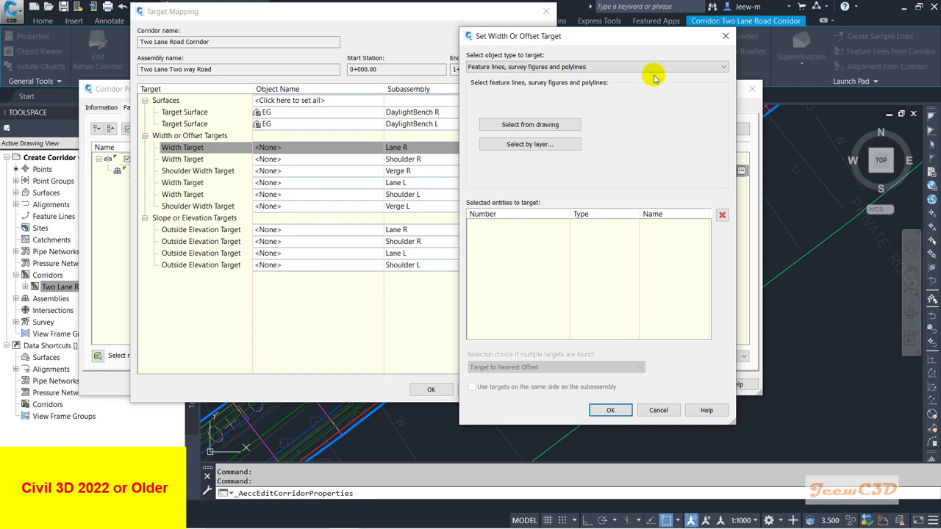
{"action": "left_click", "coordinate": [597, 67]}
{"action": "left_click", "coordinate": [527, 78]}
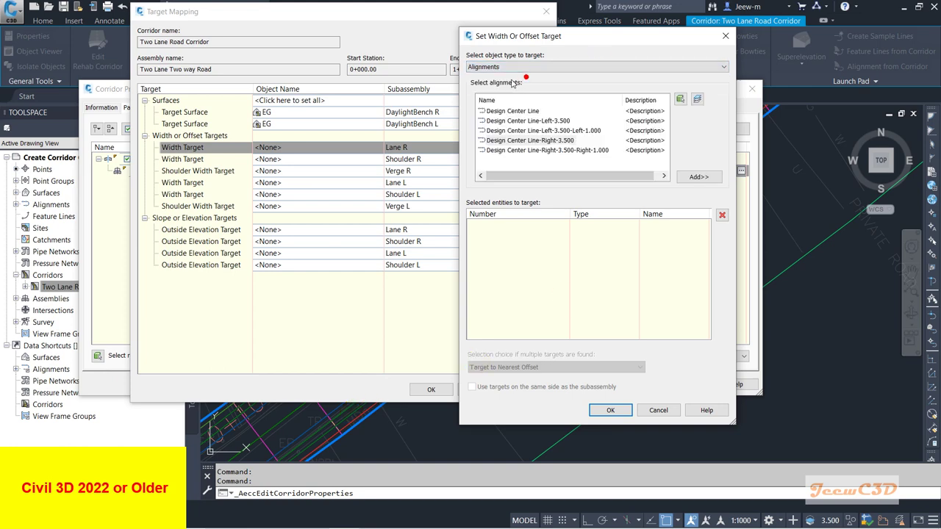
Step: Assign the Design Center Line-Right-3.500 alignment as the width target of Lane R
{"action": "left_click", "coordinate": [533, 142]}
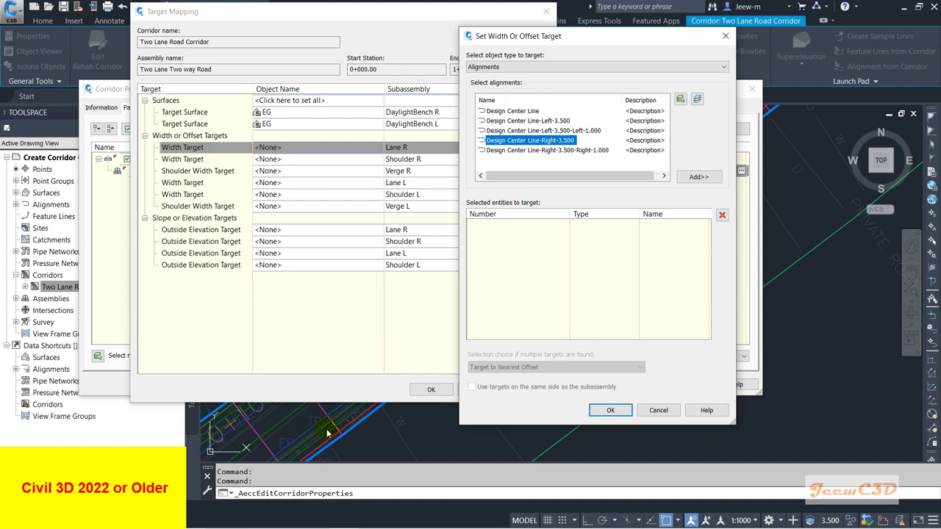
{"action": "left_click", "coordinate": [700, 178]}
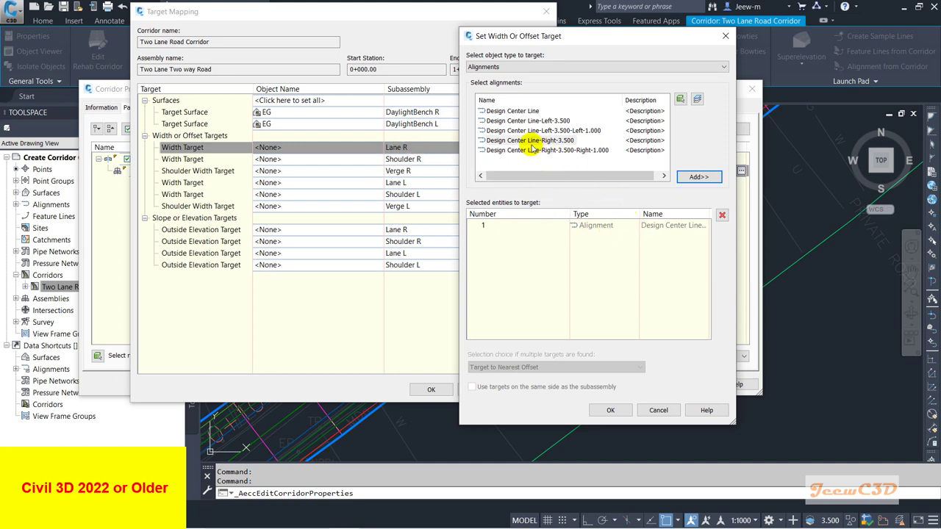
{"action": "left_click", "coordinate": [610, 410]}
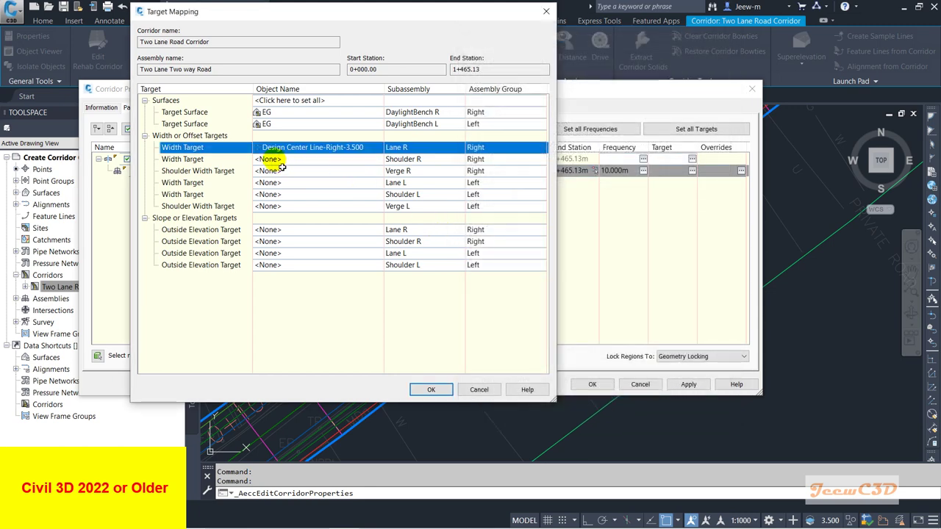
Step: Open the width target selection for Shoulder R and select the Design Center Line-Right-3.500-Right-1.000 alignment
{"action": "left_click", "coordinate": [272, 160]}
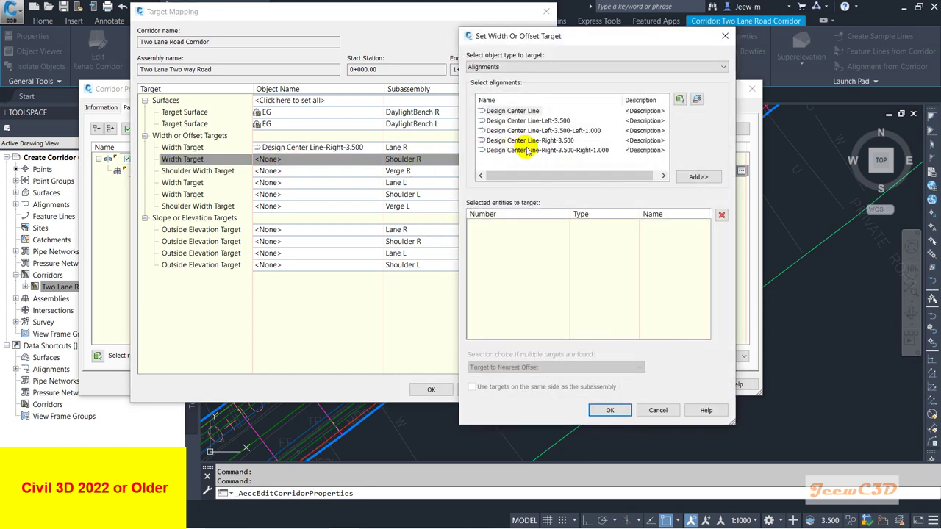
{"action": "left_click", "coordinate": [560, 151]}
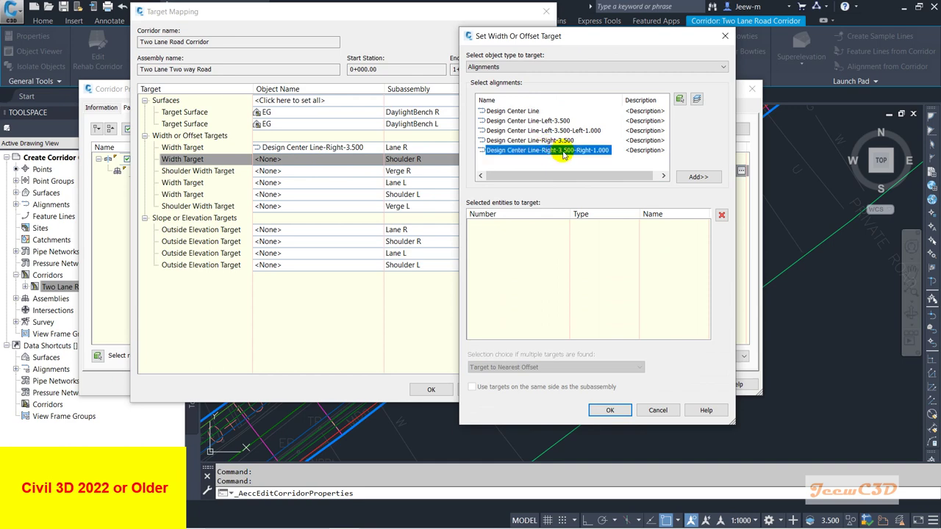
{"action": "left_click", "coordinate": [680, 100]}
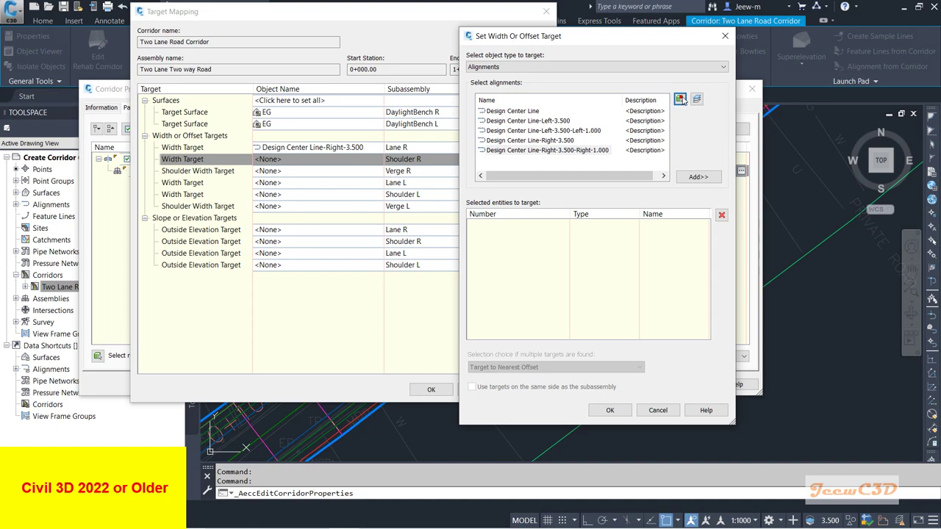
{"action": "left_click", "coordinate": [680, 98]}
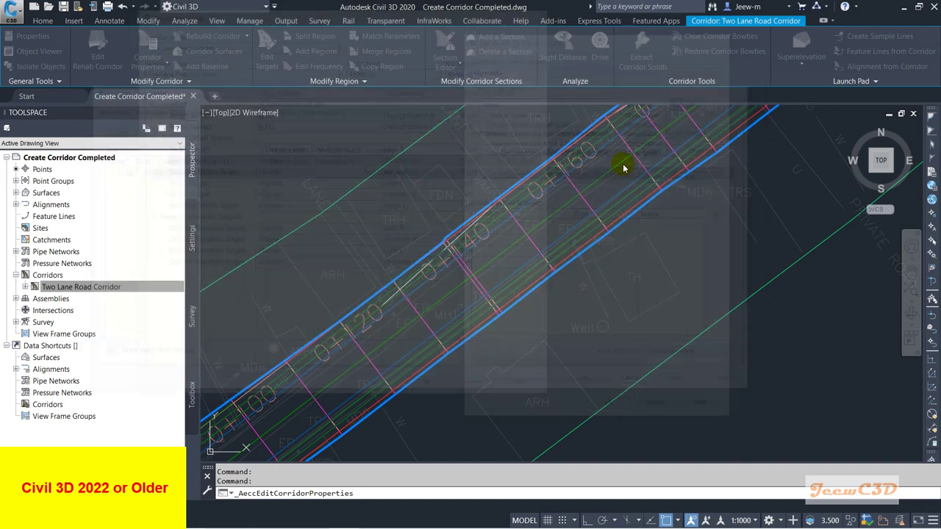
{"action": "scroll", "coordinate": [668, 139], "scroll_direction": "down", "scroll_amount": 2}
{"action": "scroll", "coordinate": [343, 361], "scroll_direction": "up", "scroll_amount": 6}
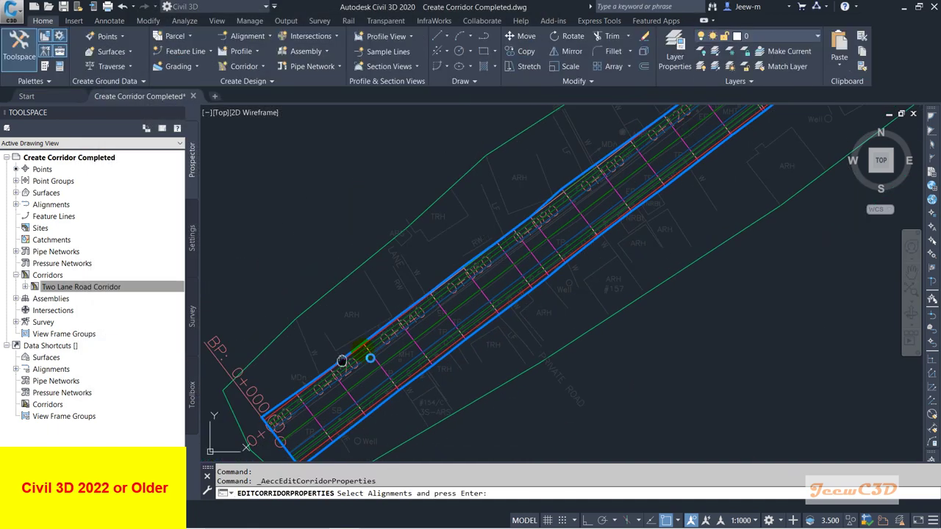
{"action": "scroll", "coordinate": [476, 354], "scroll_direction": "up", "scroll_amount": 3}
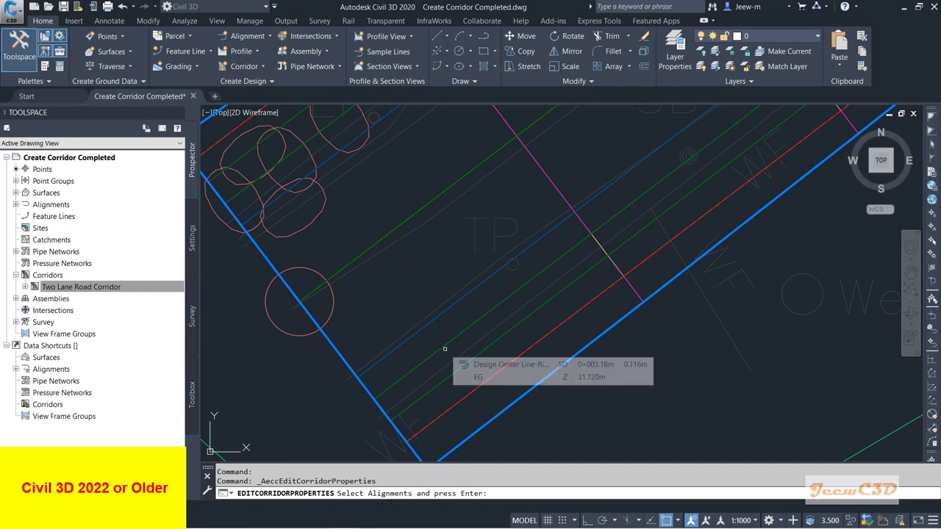
{"action": "scroll", "coordinate": [445, 348], "scroll_direction": "down", "scroll_amount": 2}
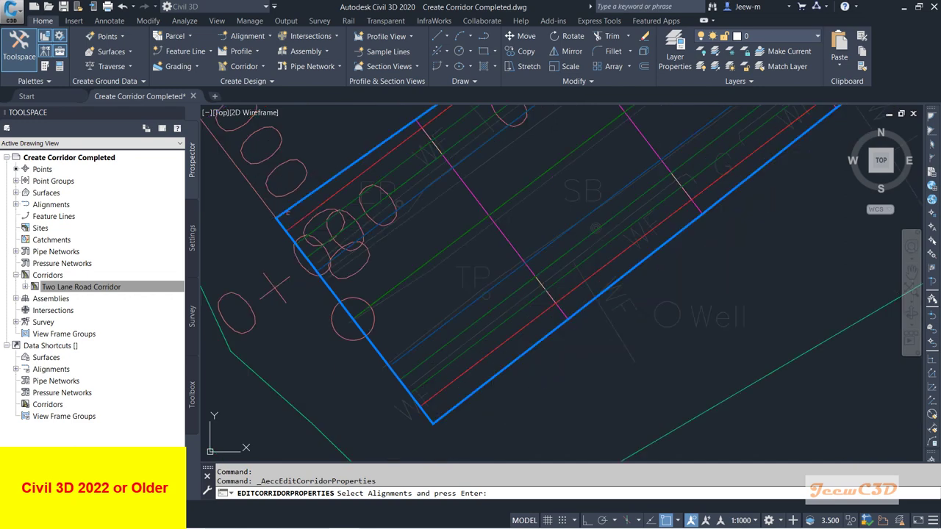
{"action": "scroll", "coordinate": [358, 347], "scroll_direction": "down", "scroll_amount": 1}
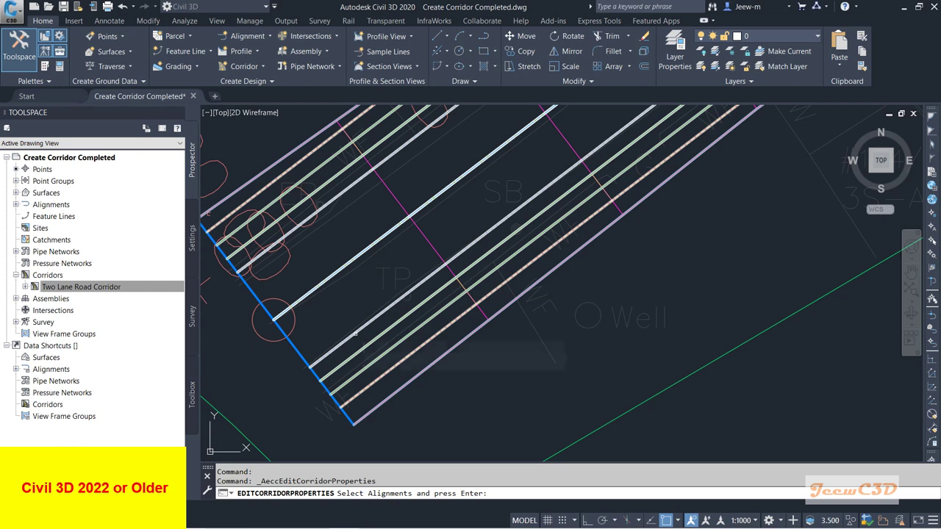
{"action": "key", "text": "Escape"}
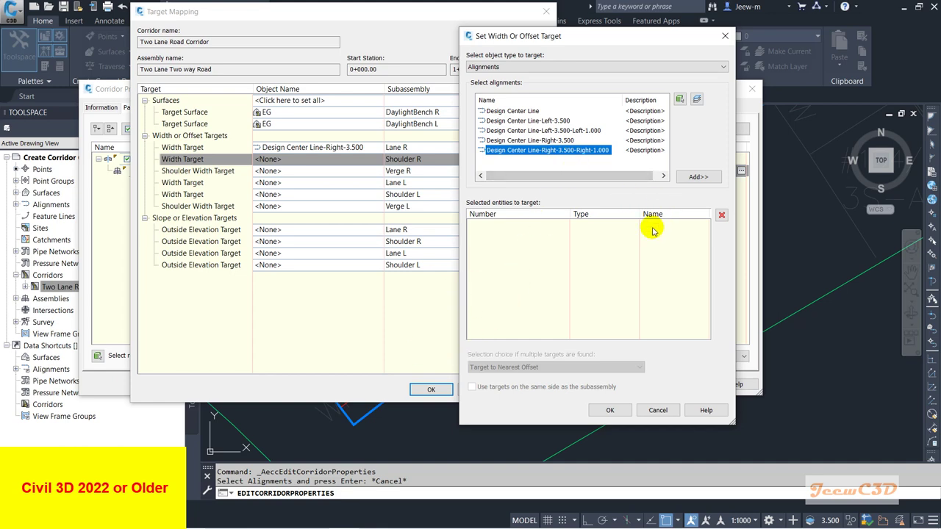
Step: Add the selected Design Center Line-Right-3.500-Right-1.000 alignment as Shoulder R's width target and accept it
{"action": "left_click", "coordinate": [699, 178]}
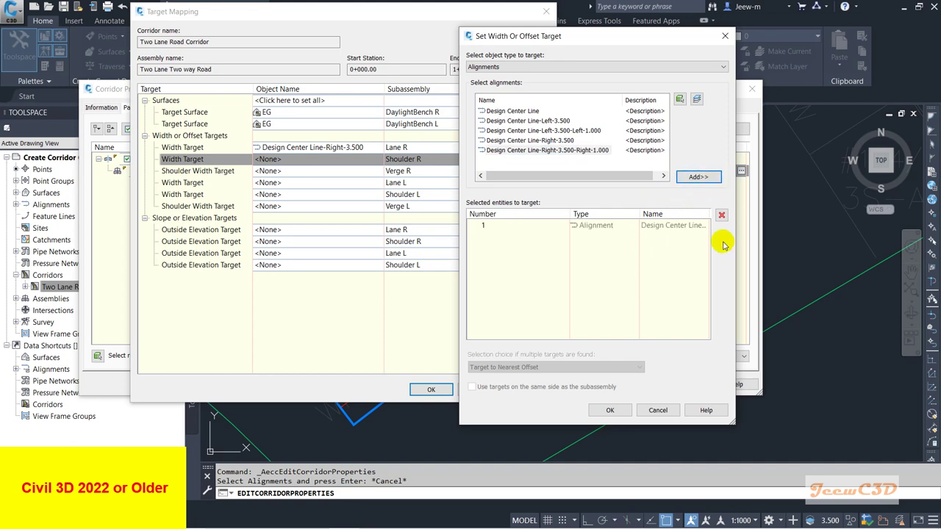
{"action": "left_click", "coordinate": [602, 415]}
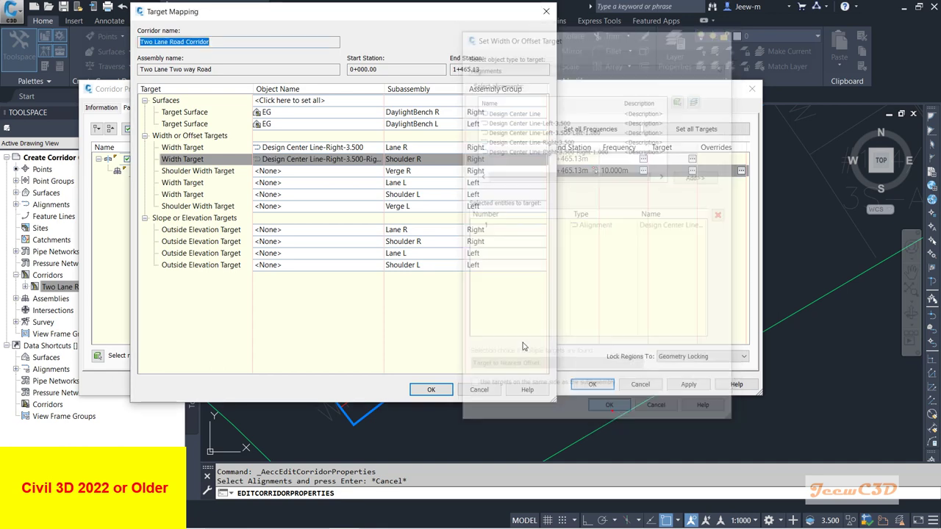
Step: Assign the Design Center Line-Left-3.500 alignment as the width target of Lane L
{"action": "left_click", "coordinate": [217, 174]}
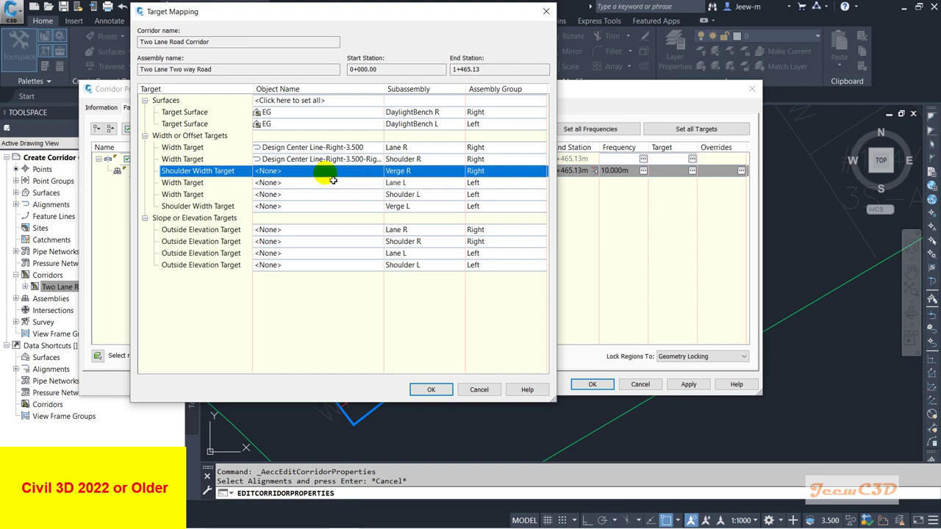
{"action": "left_click", "coordinate": [200, 183]}
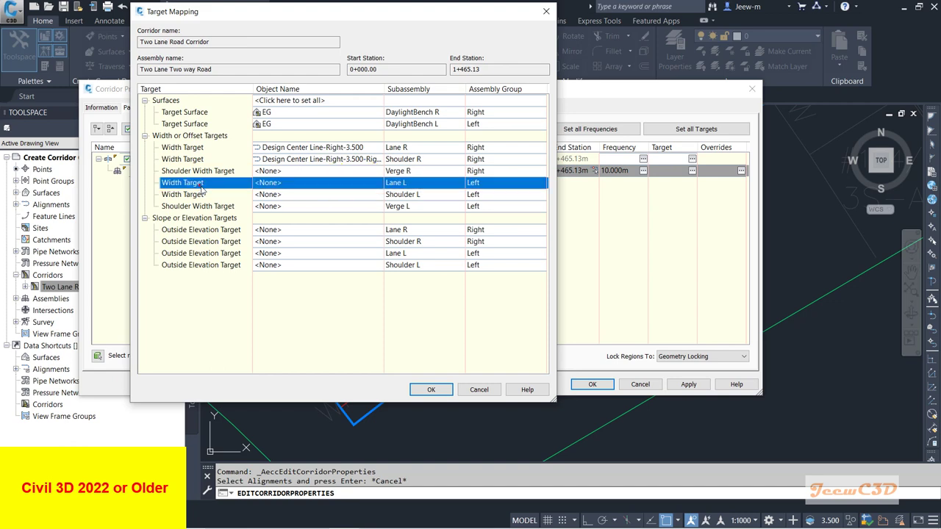
{"action": "left_click", "coordinate": [280, 184]}
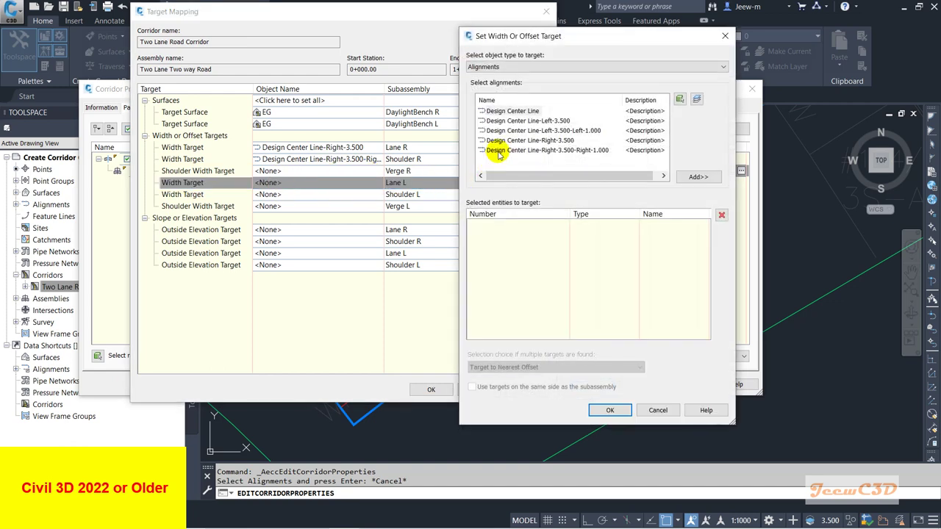
{"action": "left_click", "coordinate": [522, 121]}
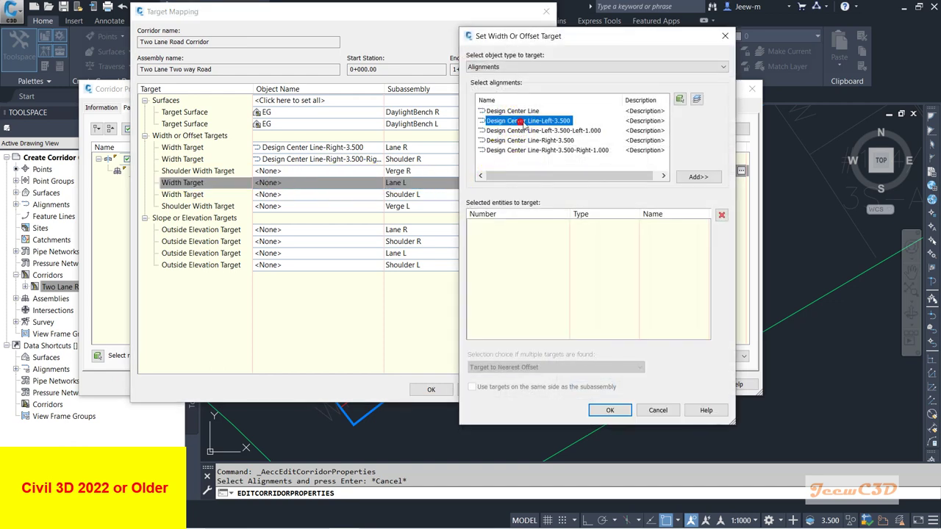
{"action": "left_click", "coordinate": [695, 177]}
{"action": "left_click", "coordinate": [610, 410]}
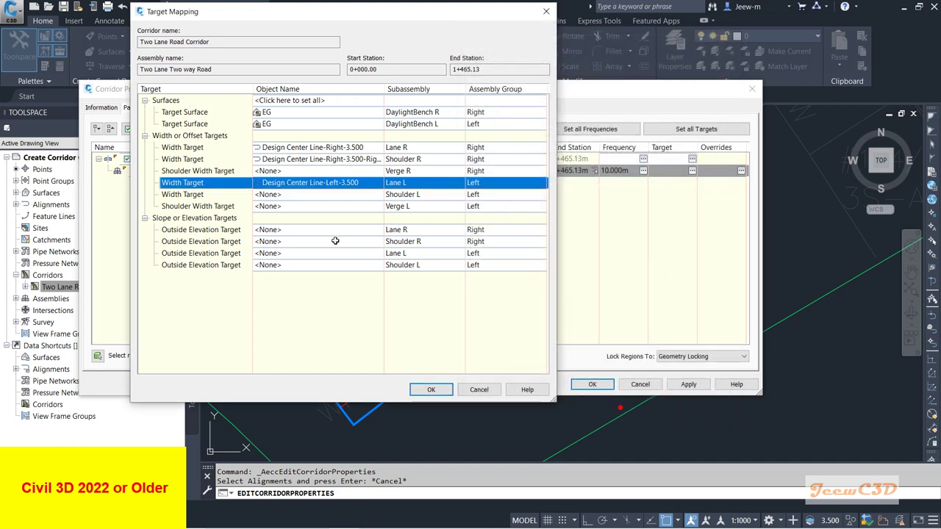
Step: Assign the Design Center Line-Left-3.500-Left-1.000 alignment as the width target of Shoulder L
{"action": "left_click", "coordinate": [274, 194]}
{"action": "left_click", "coordinate": [281, 195]}
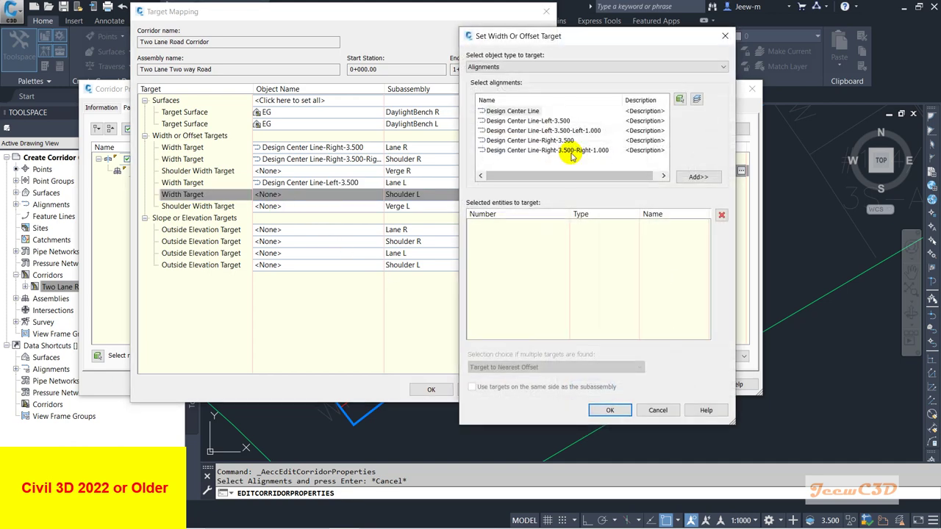
{"action": "left_click", "coordinate": [573, 150]}
{"action": "left_click", "coordinate": [580, 131]}
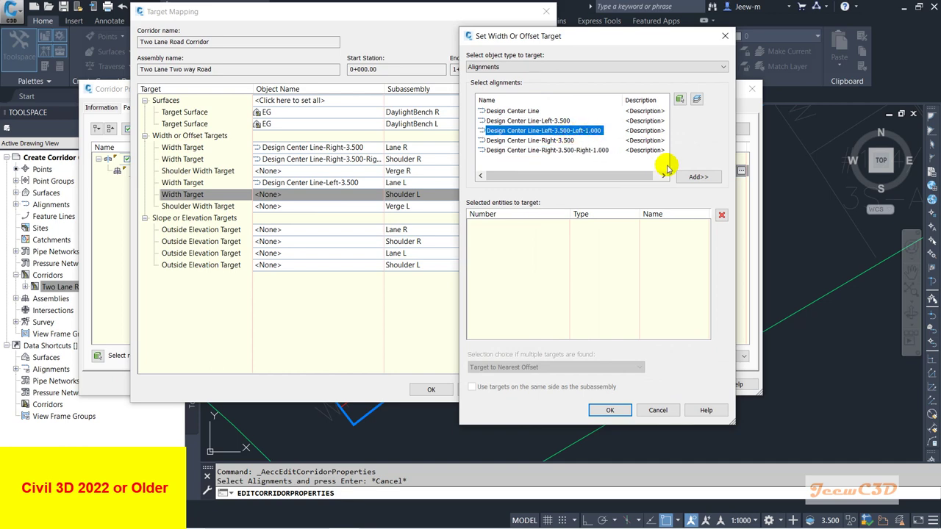
{"action": "left_click", "coordinate": [696, 177]}
{"action": "left_click", "coordinate": [609, 409]}
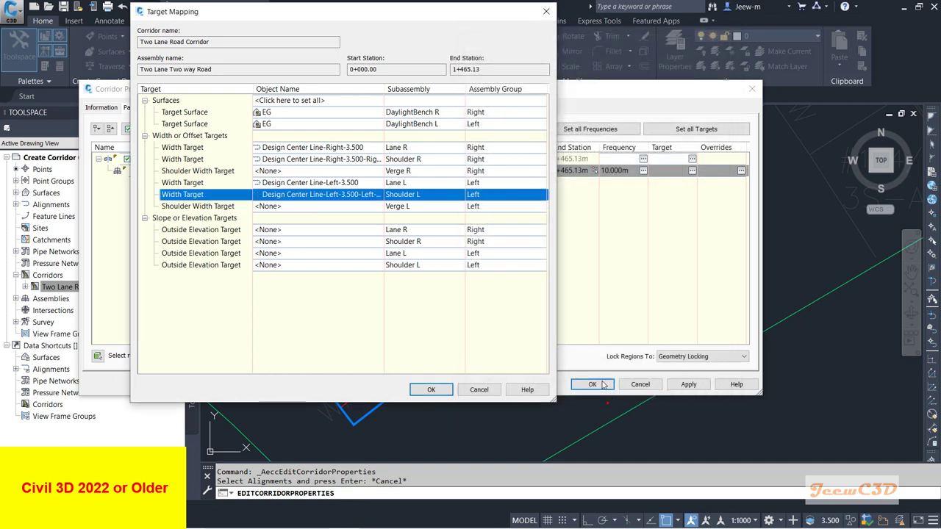
Step: Accept the target mapping and the corridor properties, and rebuild the Two Lane Road Corridor
{"action": "left_click", "coordinate": [433, 391]}
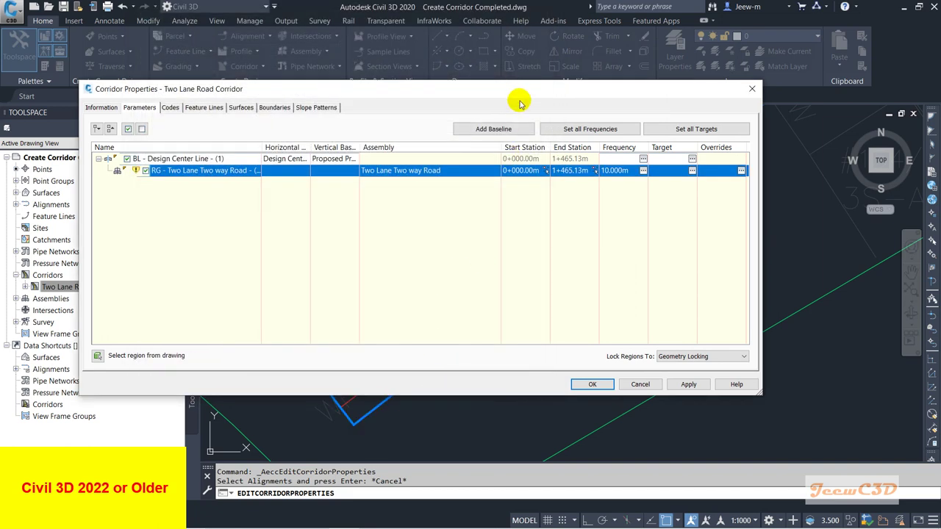
{"action": "left_click_drag", "start_coordinate": [518, 98], "coordinate": [420, 89]}
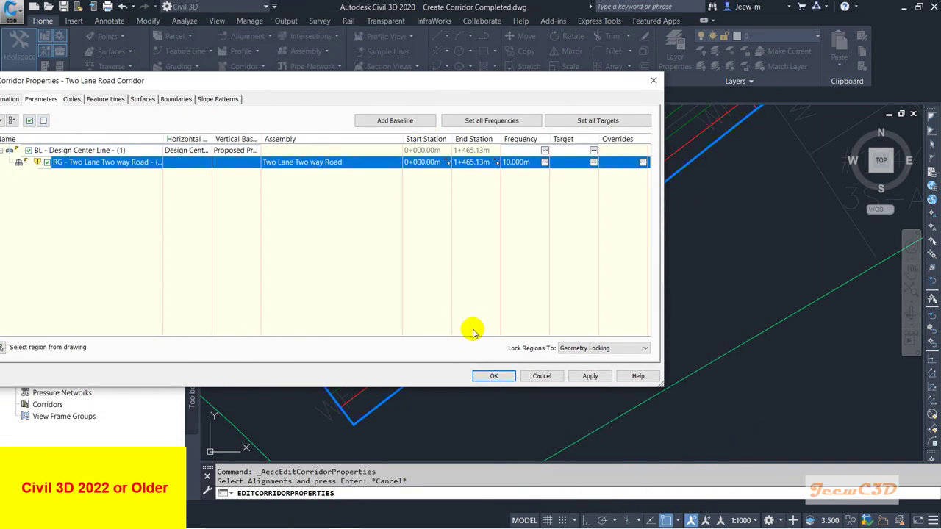
{"action": "left_click", "coordinate": [491, 377]}
{"action": "left_click", "coordinate": [414, 236]}
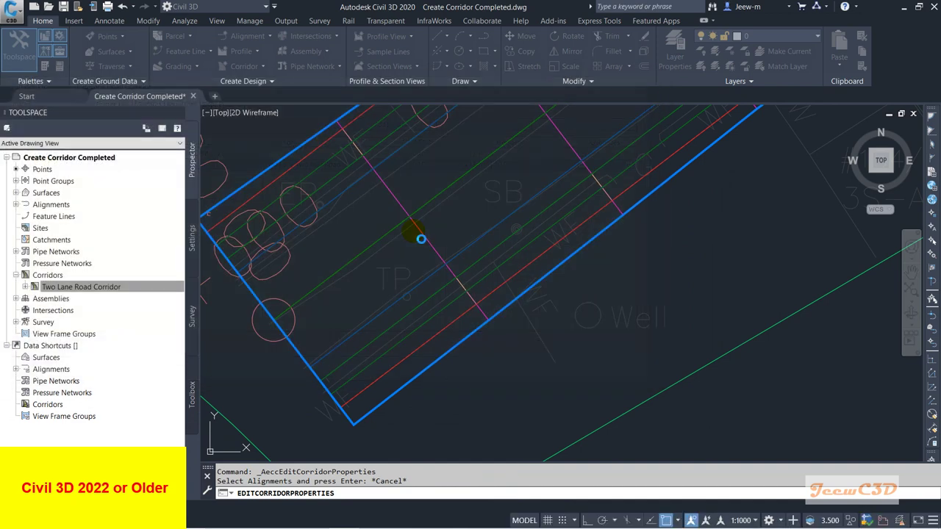
Step: Deselect the rebuilt corridor and examine its lane and shoulder edges along the widened stretch around stations 0+080 to 0+180
{"action": "scroll", "coordinate": [430, 241], "scroll_direction": "down", "scroll_amount": 5}
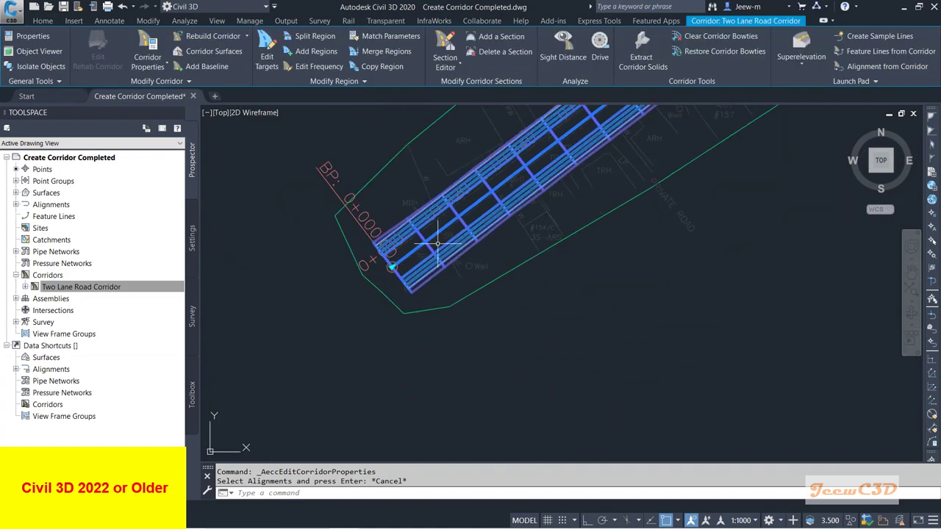
{"action": "middle_click_drag", "start_coordinate": [487, 252], "coordinate": [506, 270]}
{"action": "scroll", "coordinate": [506, 270], "scroll_direction": "up", "scroll_amount": 6}
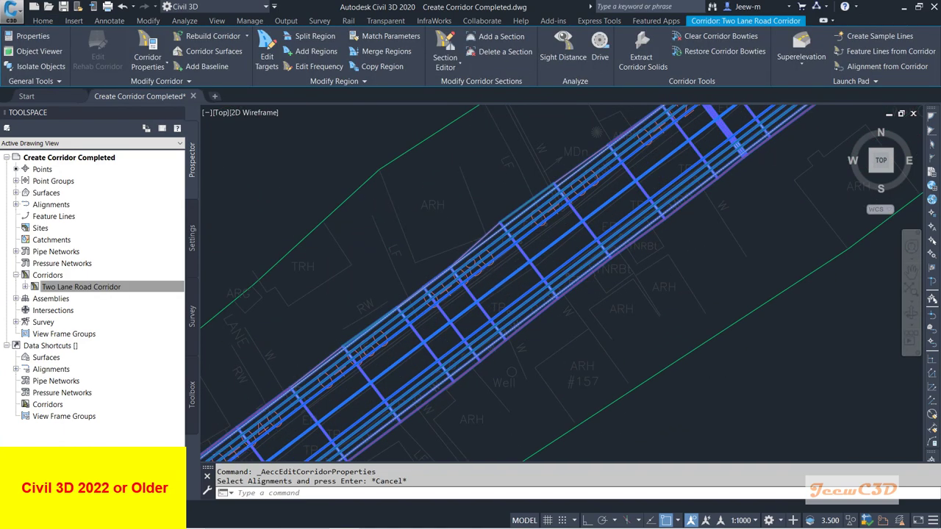
{"action": "key", "text": "Escape"}
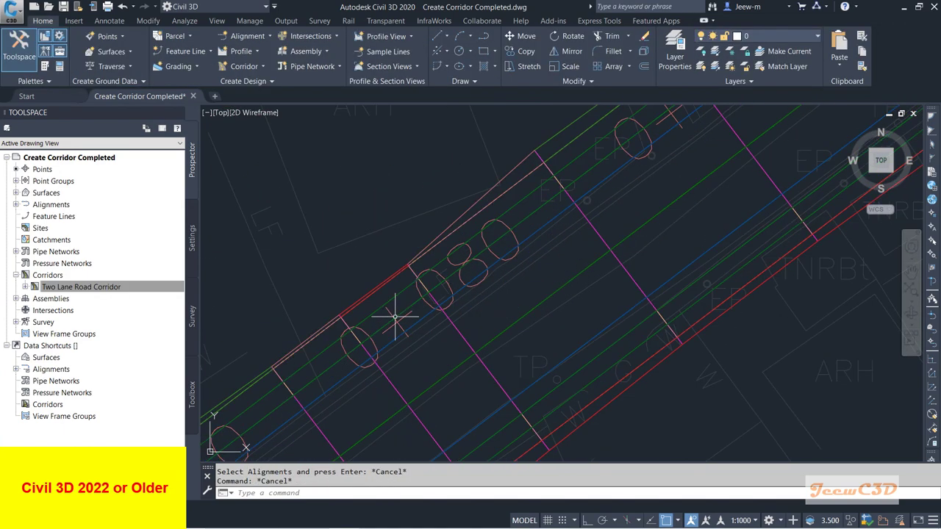
{"action": "scroll", "coordinate": [374, 309], "scroll_direction": "down", "scroll_amount": 4}
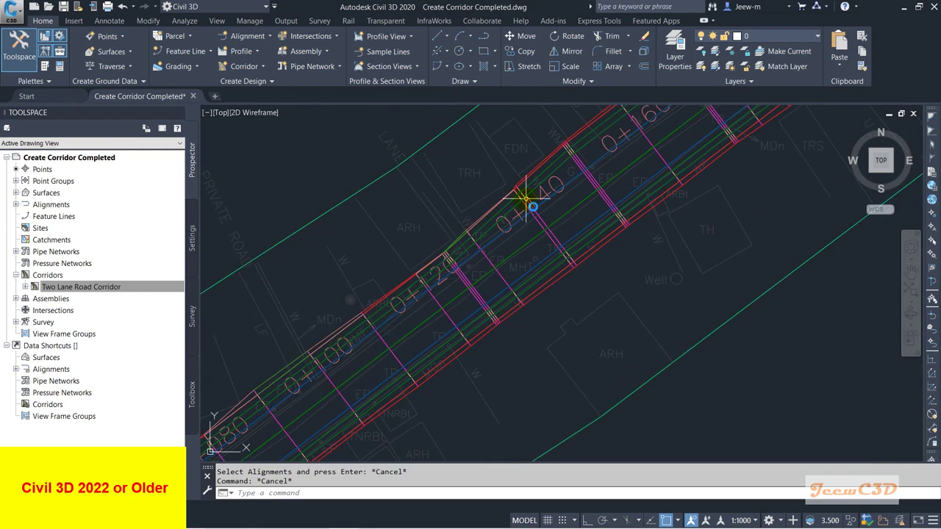
{"action": "scroll", "coordinate": [521, 193], "scroll_direction": "up", "scroll_amount": 3}
{"action": "scroll", "coordinate": [544, 202], "scroll_direction": "down", "scroll_amount": 3}
{"action": "middle_click_drag", "start_coordinate": [571, 210], "coordinate": [527, 286]}
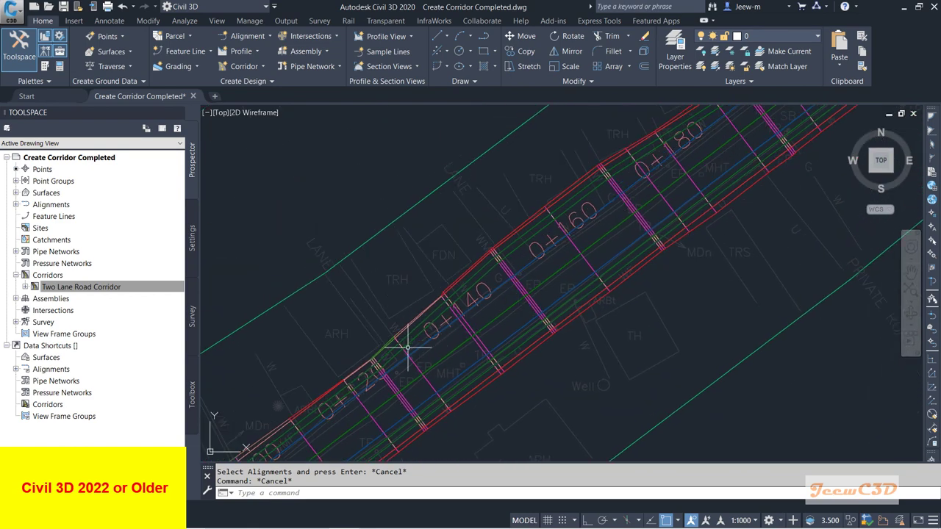
{"action": "scroll", "coordinate": [404, 350], "scroll_direction": "up", "scroll_amount": 1}
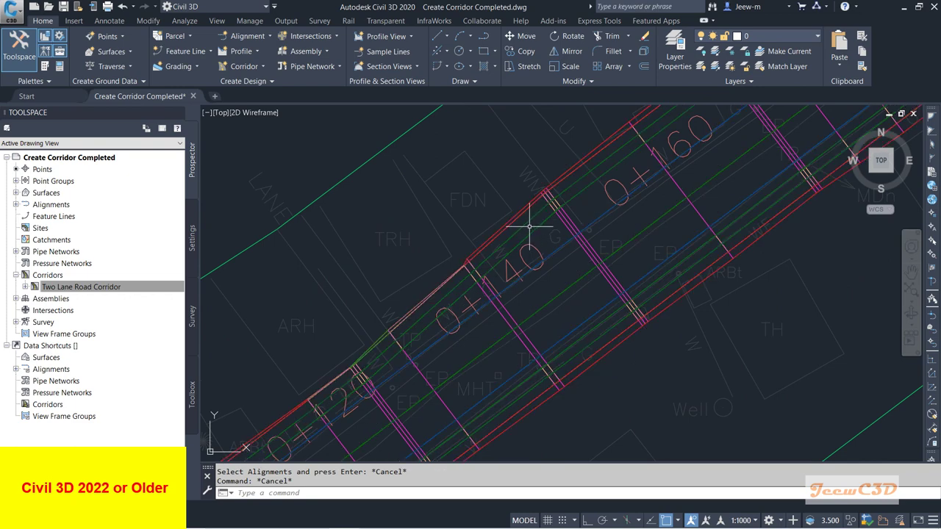
{"action": "mouse_move", "coordinate": [529, 226]}
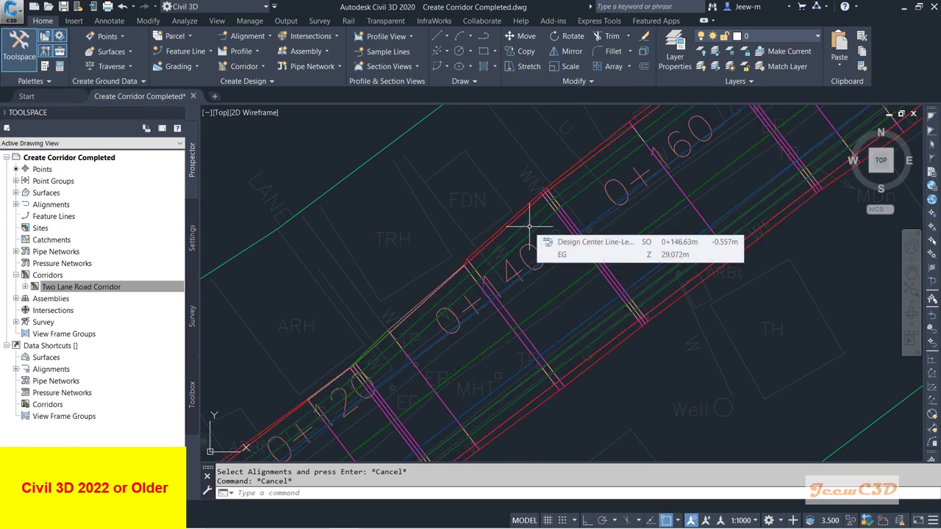
{"action": "middle_click_drag", "start_coordinate": [538, 237], "coordinate": [461, 315]}
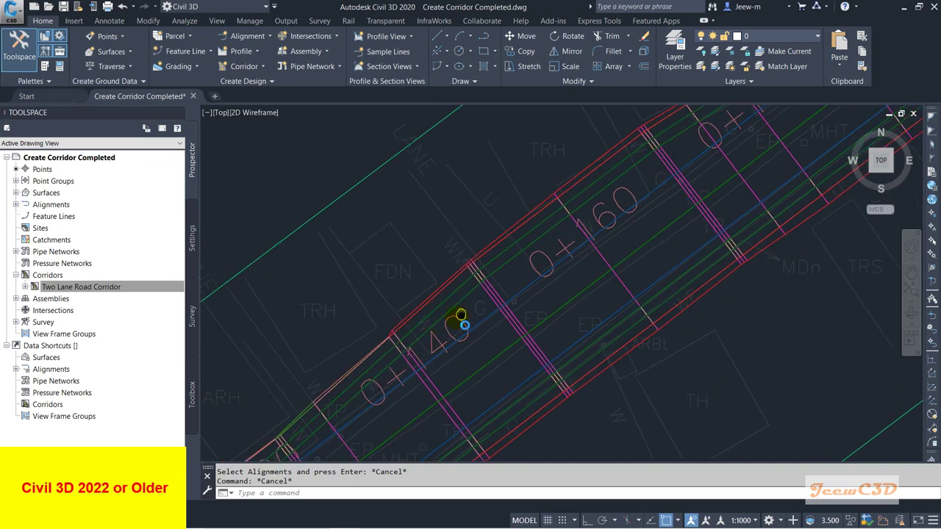
{"action": "scroll", "coordinate": [461, 315], "scroll_direction": "down", "scroll_amount": 4}
{"action": "scroll", "coordinate": [415, 360], "scroll_direction": "up", "scroll_amount": 2}
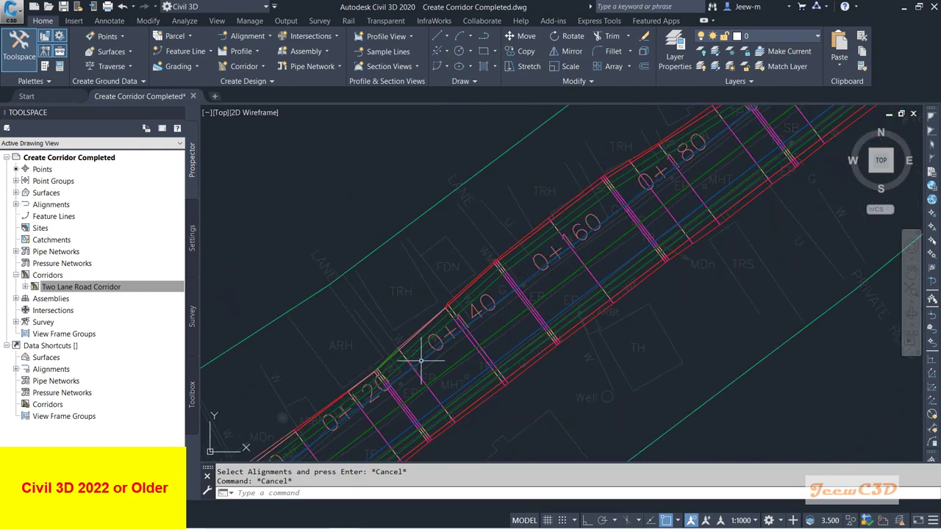
{"action": "scroll", "coordinate": [374, 375], "scroll_direction": "up", "scroll_amount": 4}
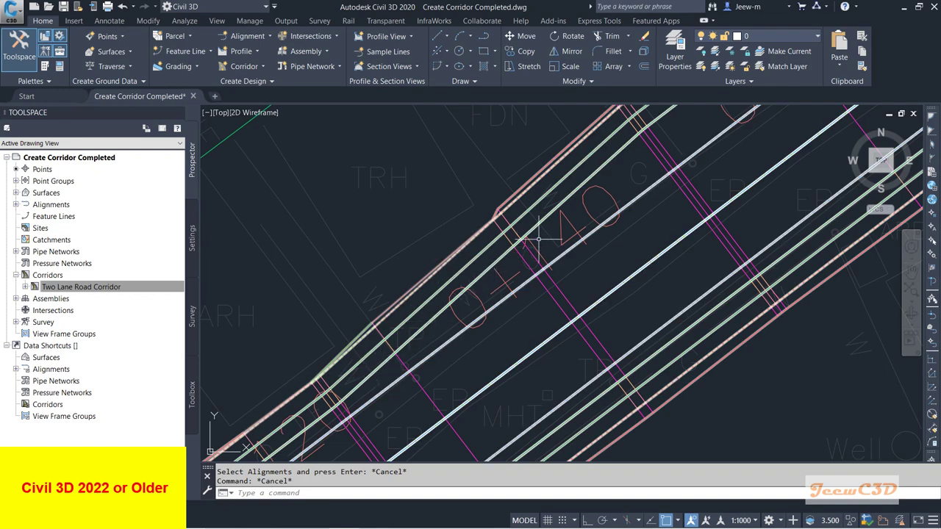
{"action": "scroll", "coordinate": [553, 204], "scroll_direction": "down", "scroll_amount": 1}
{"action": "scroll", "coordinate": [496, 265], "scroll_direction": "down", "scroll_amount": 3}
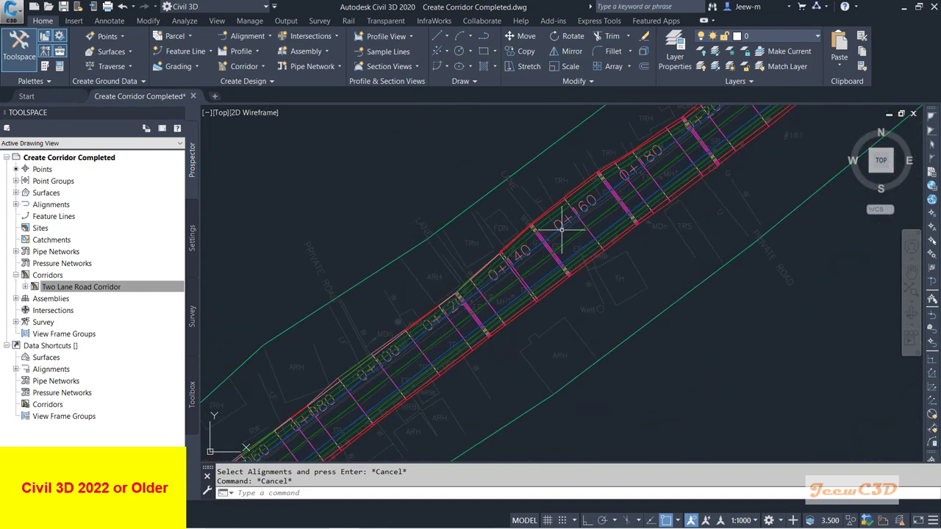
{"action": "scroll", "coordinate": [507, 313], "scroll_direction": "up", "scroll_amount": 2}
{"action": "scroll", "coordinate": [542, 325], "scroll_direction": "down", "scroll_amount": 2}
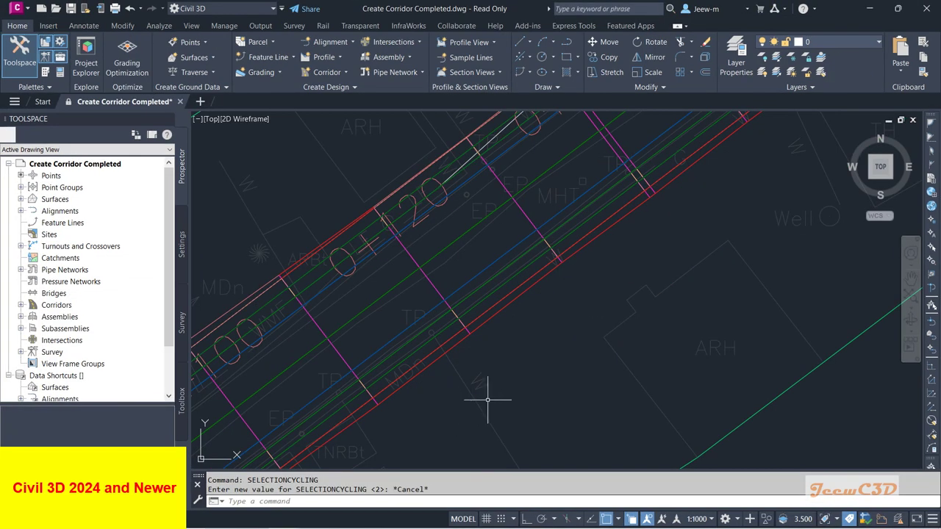
Step: In the newer Civil 3D version, open the target mapping of the Two Lane Road Corridor's region from its corridor properties parameters
{"action": "mouse_move", "coordinate": [488, 395]}
{"action": "middle_mouse_down"}
{"action": "mouse_move", "coordinate": [517, 385]}
{"action": "mouse_move", "coordinate": [510, 389]}
{"action": "middle_mouse_up"}
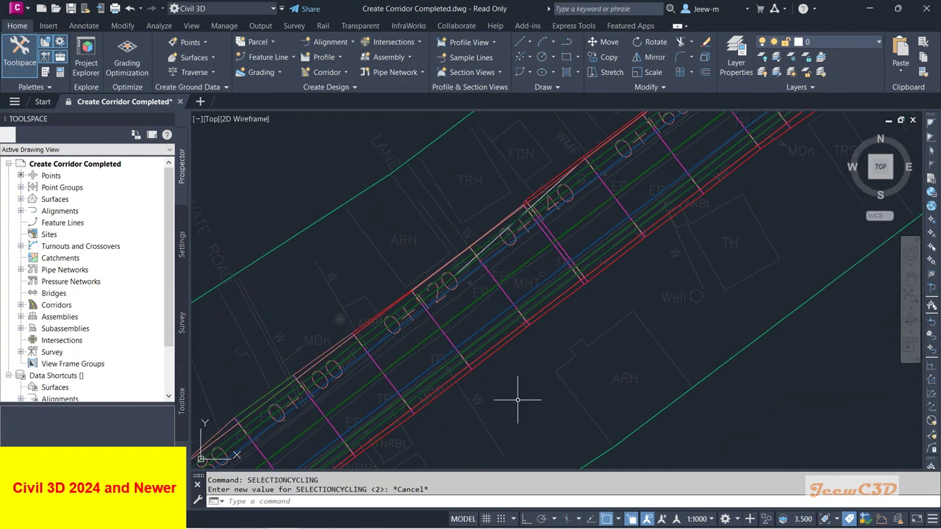
{"action": "mouse_move", "coordinate": [520, 399]}
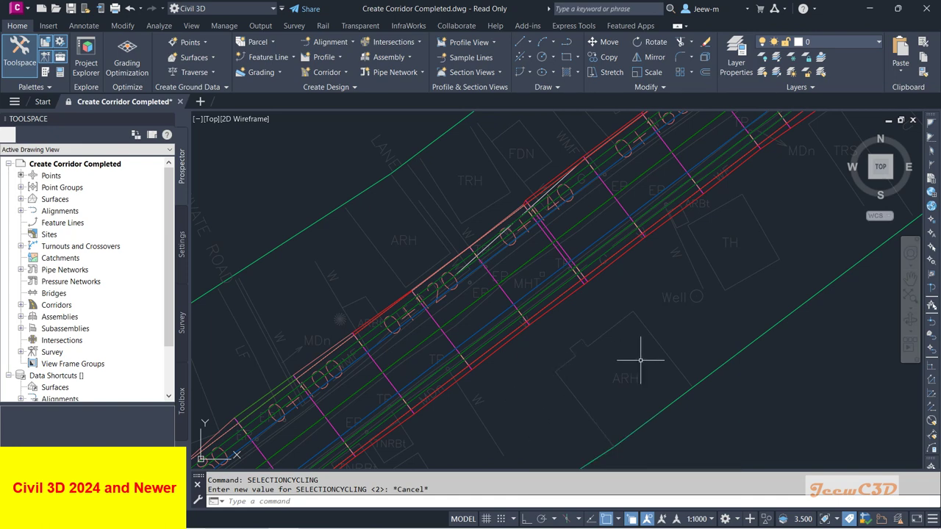
{"action": "left_click", "coordinate": [450, 341]}
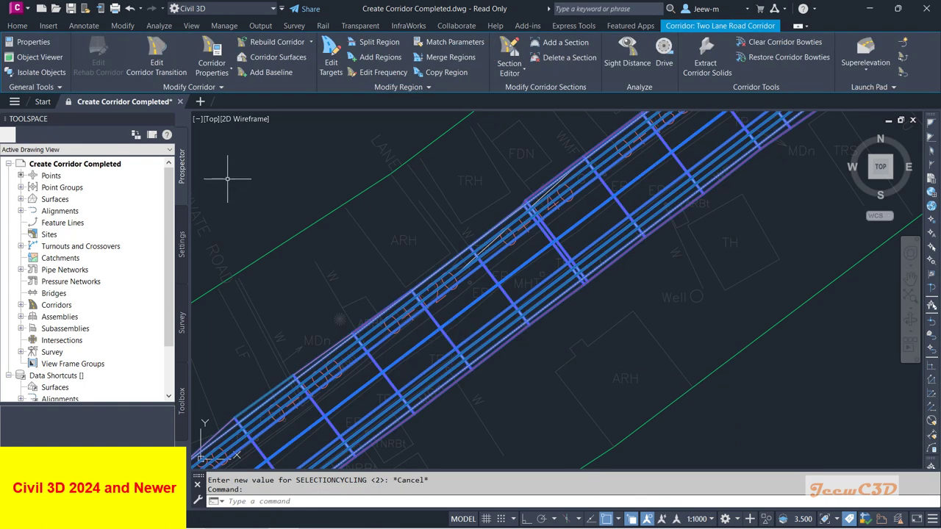
{"action": "left_click", "coordinate": [213, 71]}
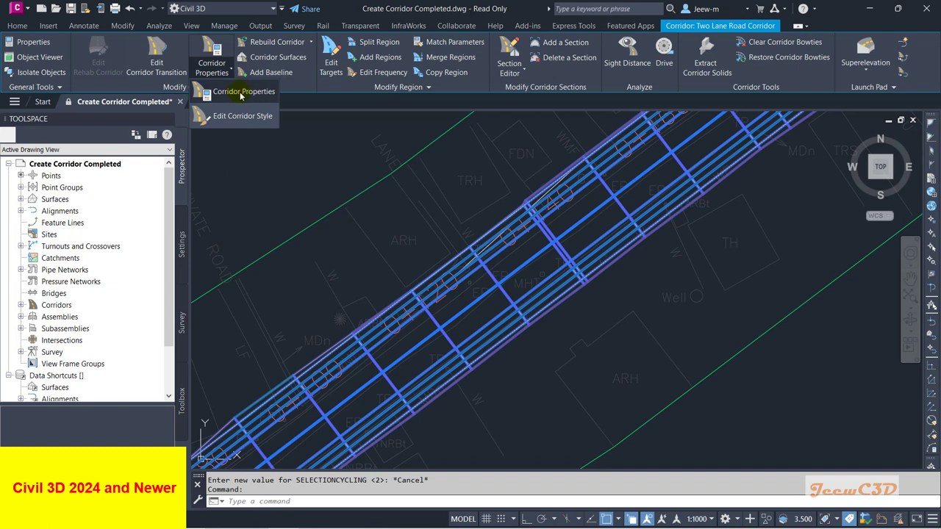
{"action": "left_click", "coordinate": [250, 94]}
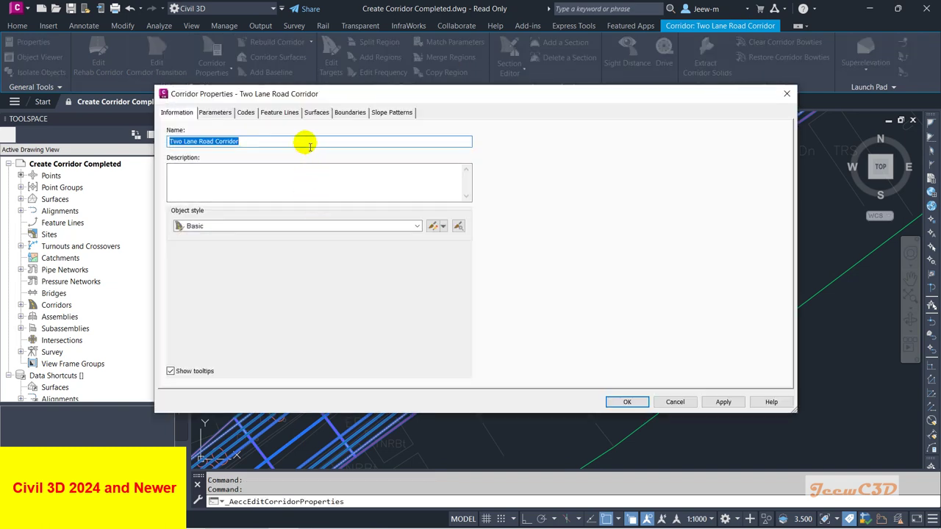
{"action": "left_click", "coordinate": [216, 113]}
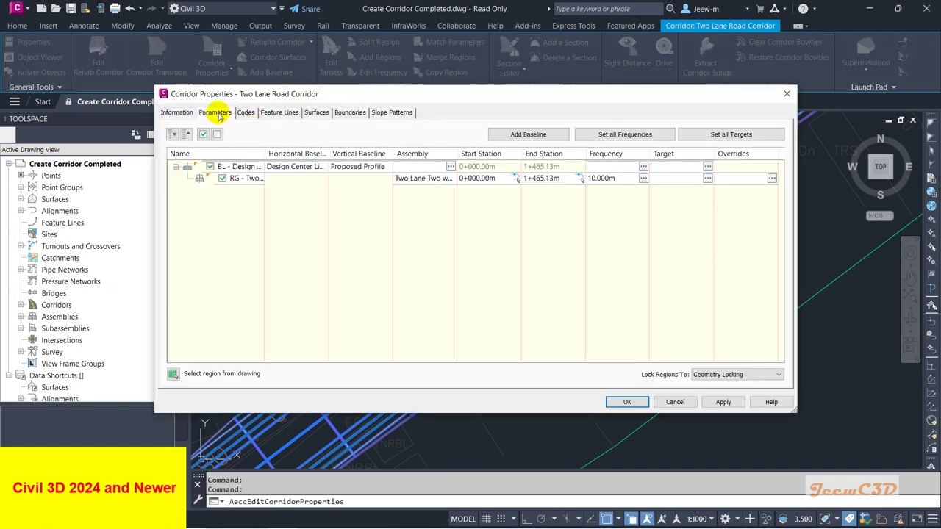
{"action": "left_click", "coordinate": [290, 178]}
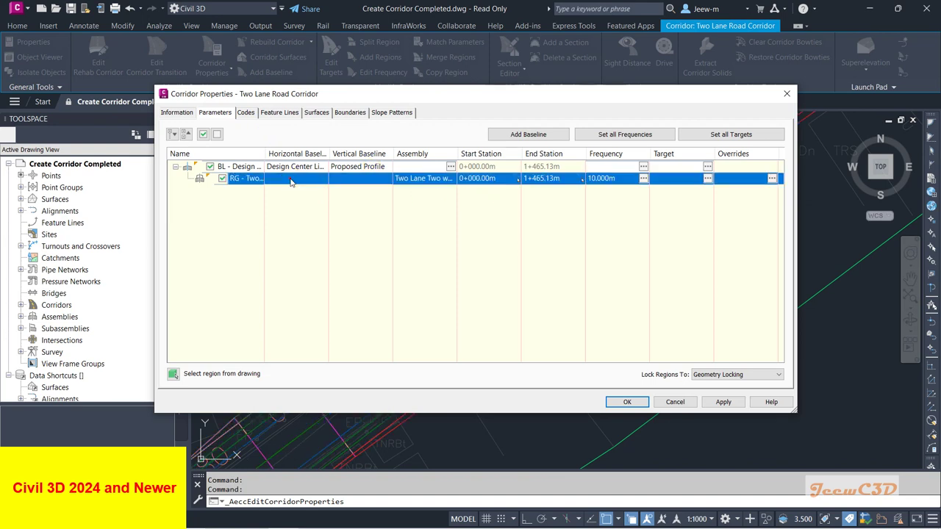
{"action": "left_click", "coordinate": [708, 179]}
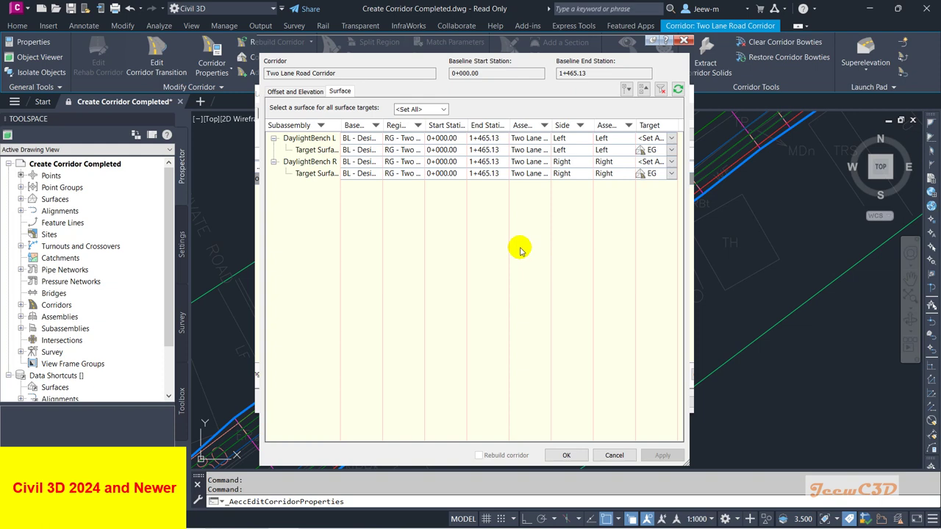
Step: Compare the corridor's surface targets with its offset and elevation targets, including the choice for setting all surface targets
{"action": "left_click", "coordinate": [293, 92]}
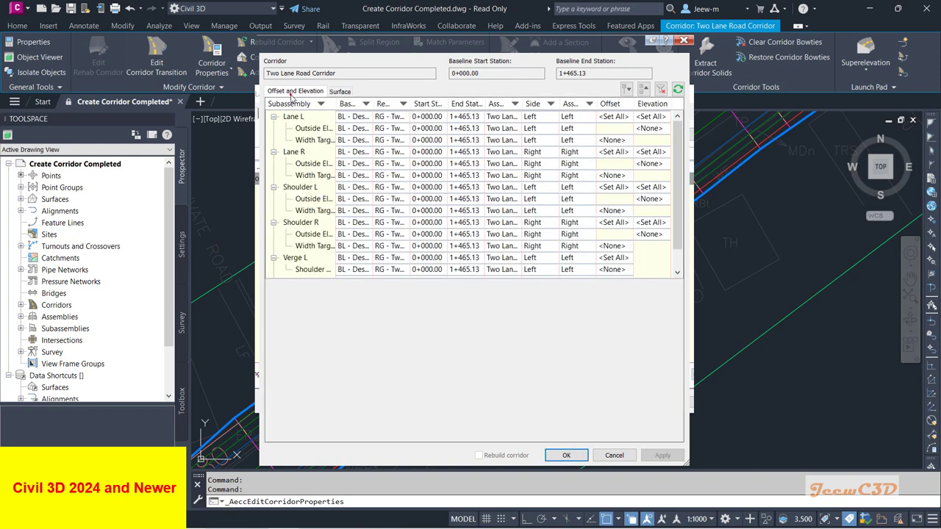
{"action": "left_click", "coordinate": [341, 92]}
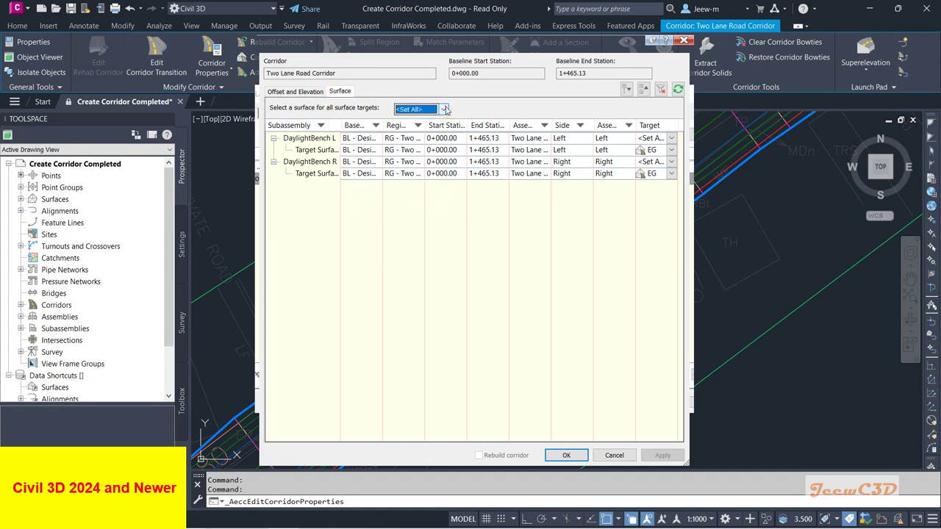
{"action": "left_click", "coordinate": [443, 110]}
{"action": "left_click", "coordinate": [383, 124]}
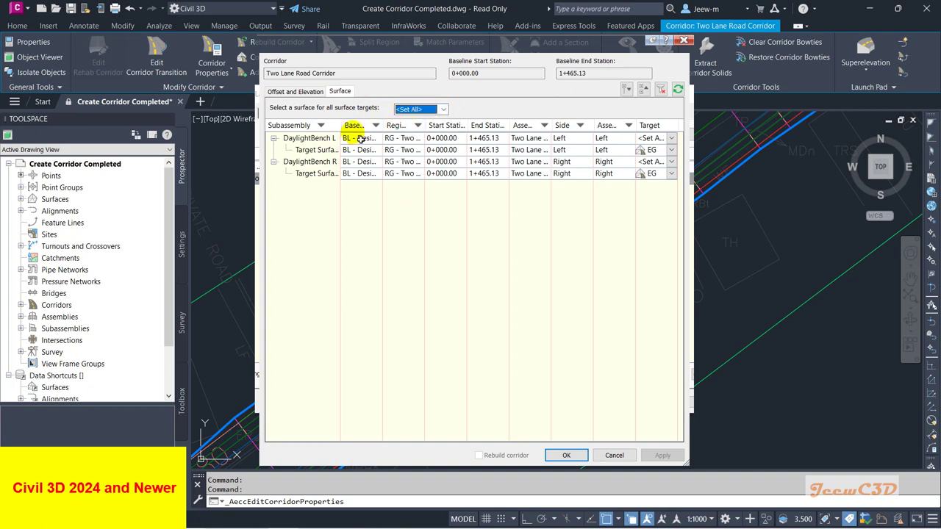
{"action": "left_click", "coordinate": [298, 91]}
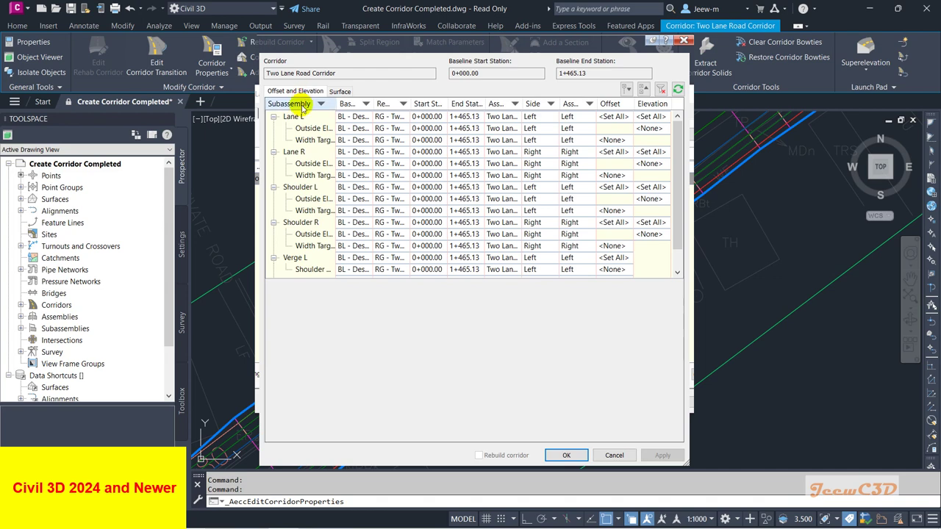
Step: Widen the Subassembly column of the offset and elevation targets so the full target names can be read
{"action": "left_click", "coordinate": [672, 153]}
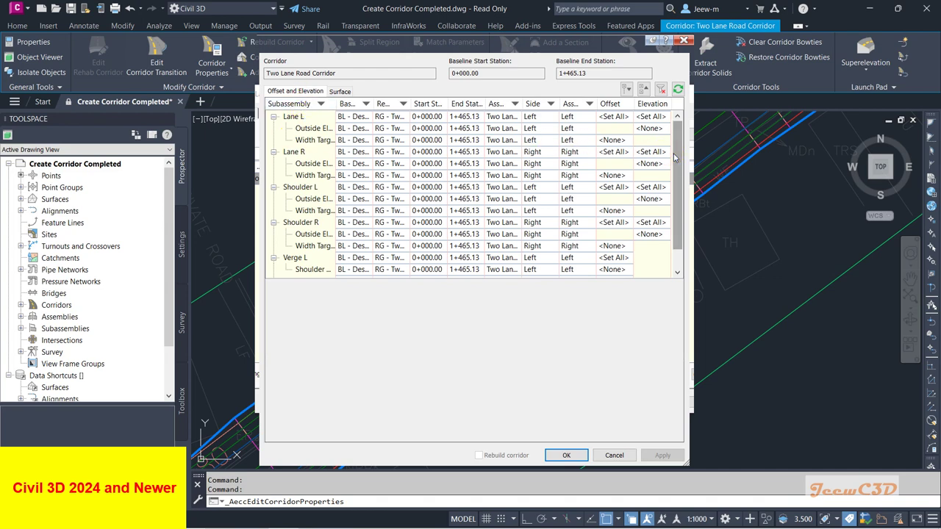
{"action": "left_click", "coordinate": [292, 118]}
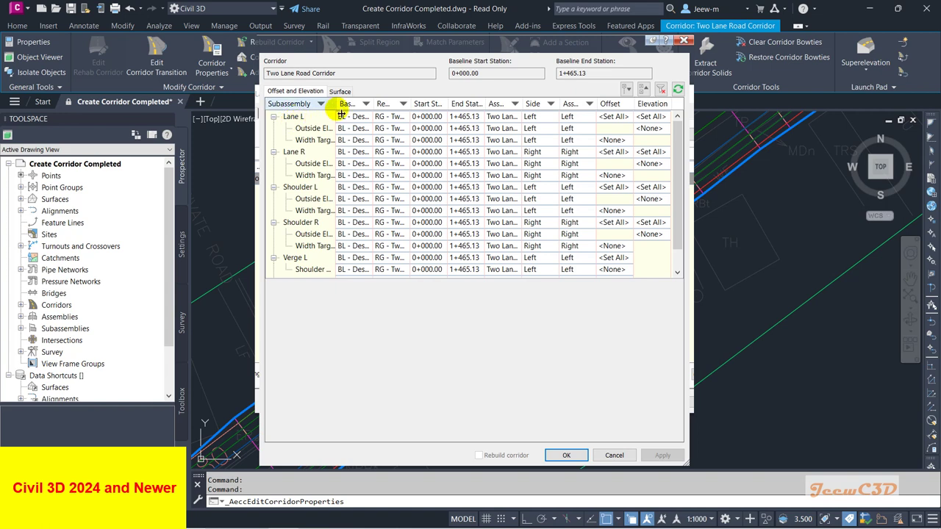
{"action": "left_click_drag", "start_coordinate": [340, 110], "coordinate": [389, 110]}
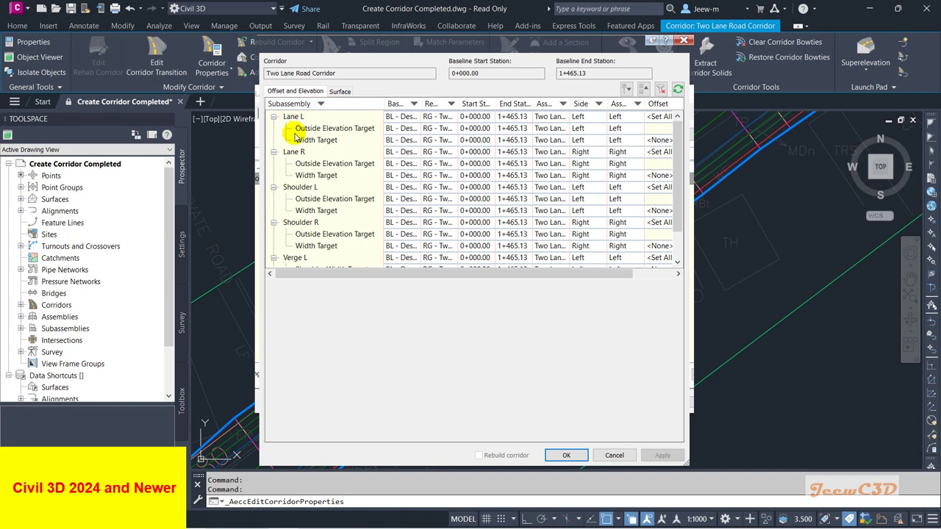
Step: Set the Width Target of Lane L to the Design Center Line-Left-3.500 alignment, widening the alignment Name column to read the names
{"action": "left_click", "coordinate": [321, 141]}
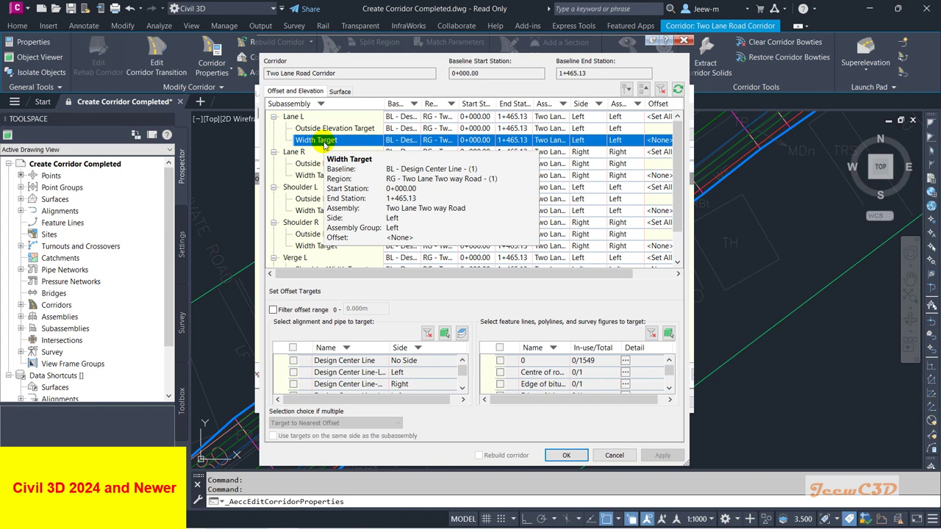
{"action": "left_click_drag", "start_coordinate": [391, 356], "coordinate": [407, 360]}
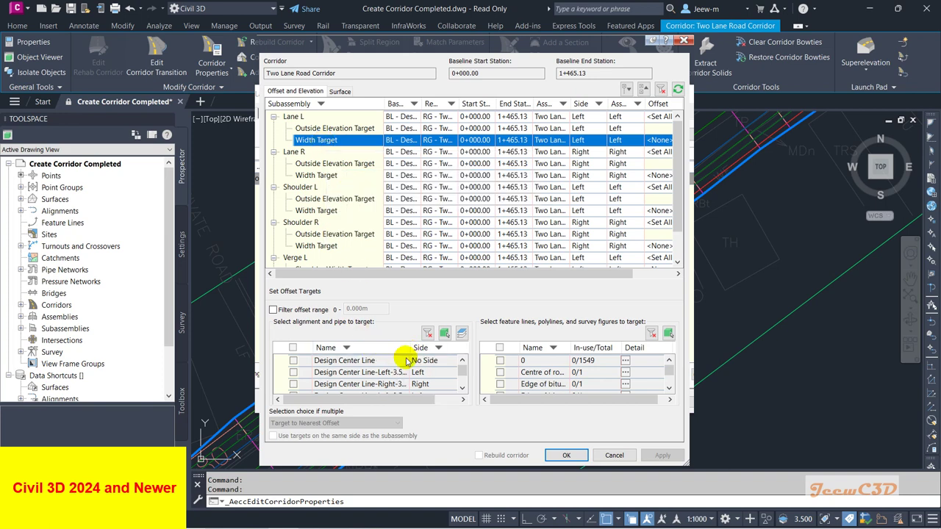
{"action": "left_click", "coordinate": [462, 390]}
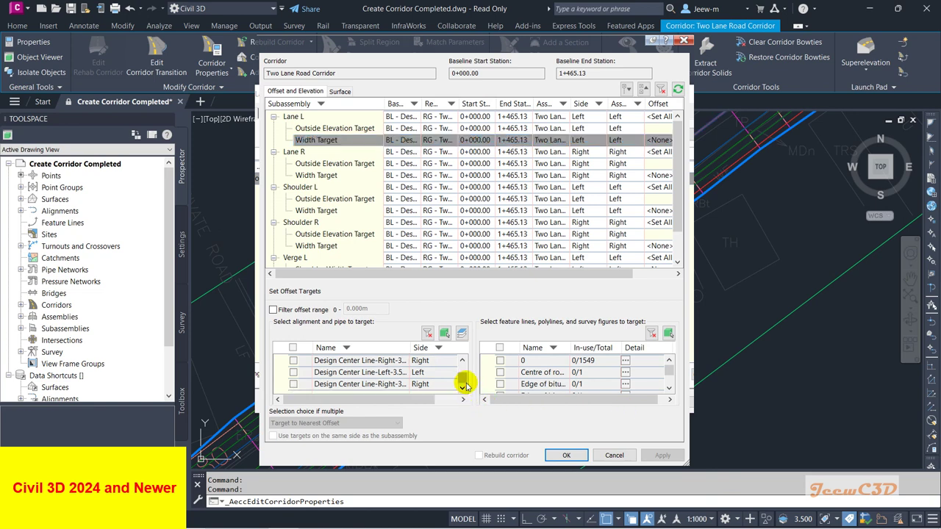
{"action": "left_click", "coordinate": [462, 360]}
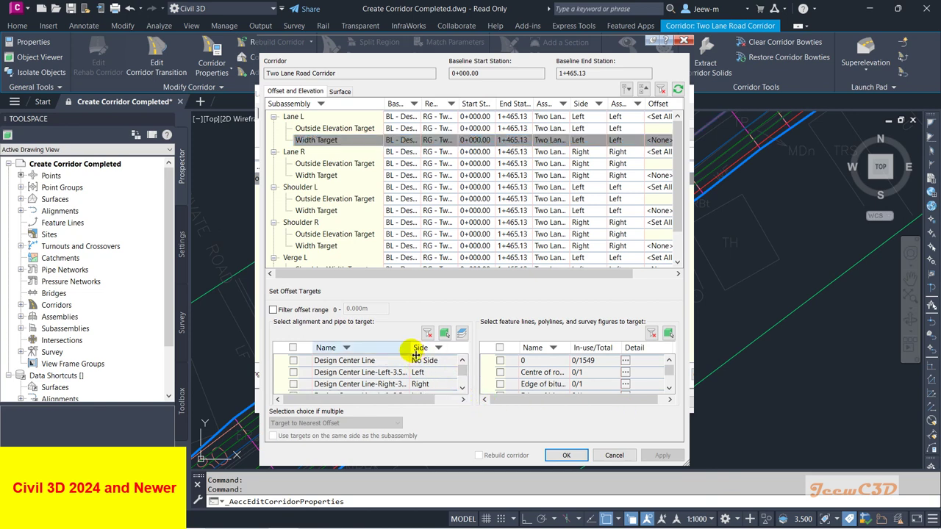
{"action": "left_click_drag", "start_coordinate": [412, 348], "coordinate": [432, 354]}
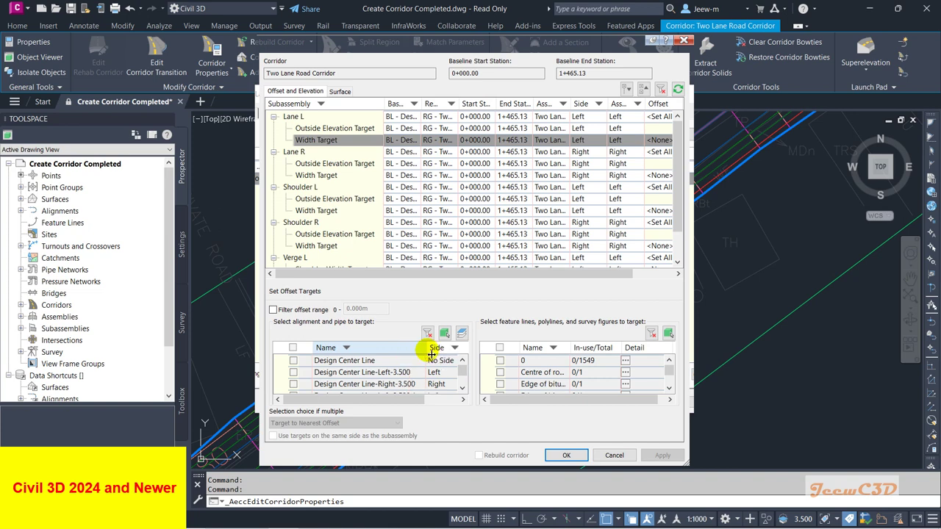
{"action": "left_click", "coordinate": [355, 372]}
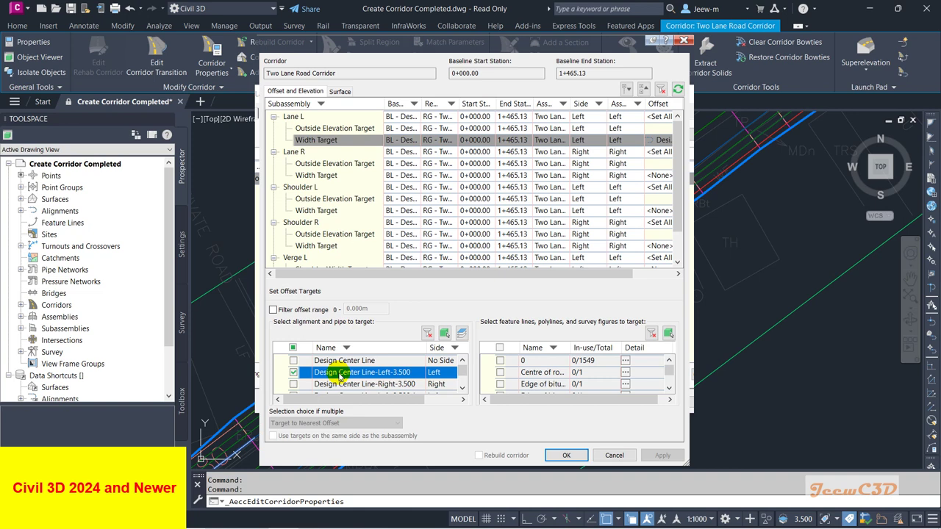
Step: Set the Width Target of Lane R to the Design Center Line-Right-3.500 alignment
{"action": "left_click", "coordinate": [316, 177]}
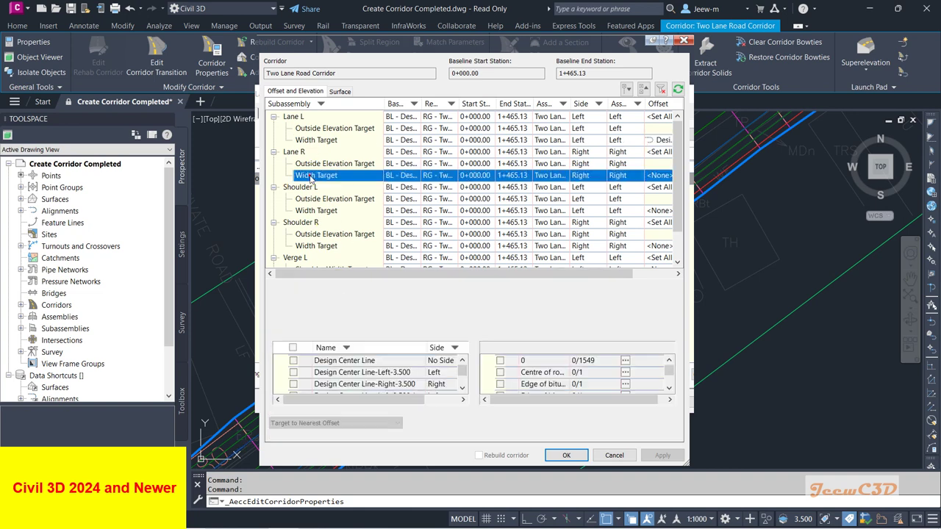
{"action": "left_click", "coordinate": [365, 384]}
{"action": "left_click", "coordinate": [295, 385]}
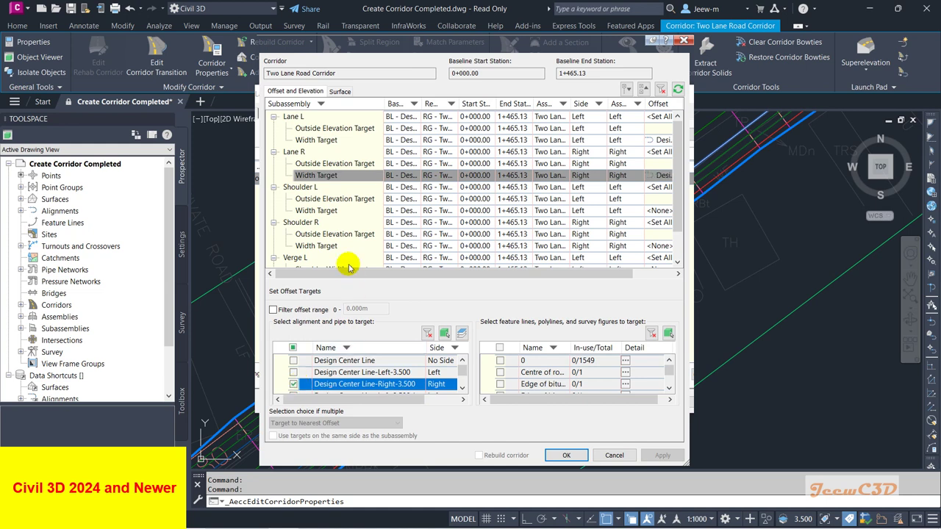
Step: Set the Width Target of Shoulder L by picking the left shoulder offset alignment in the drawing near station 0+140, and check its entry
{"action": "left_click", "coordinate": [316, 211]}
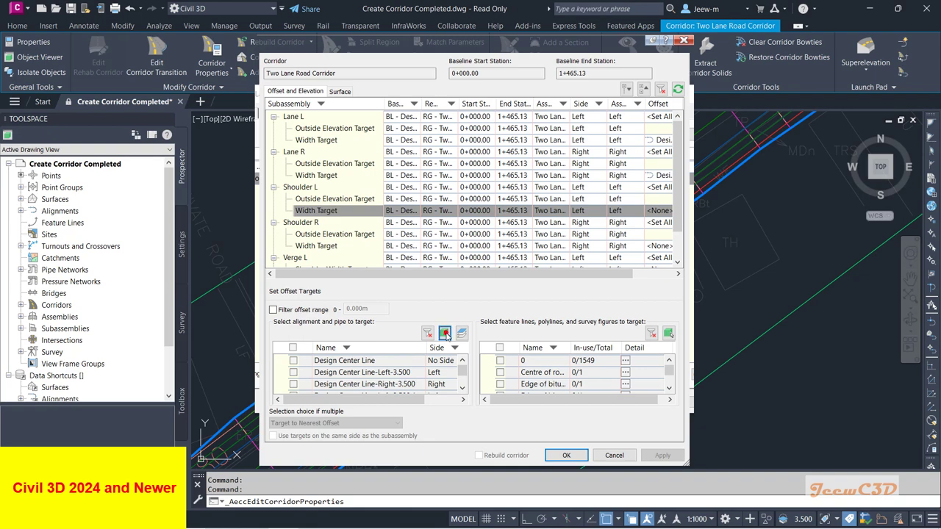
{"action": "left_click", "coordinate": [445, 335]}
{"action": "scroll", "coordinate": [489, 233], "scroll_direction": "up", "scroll_amount": 3}
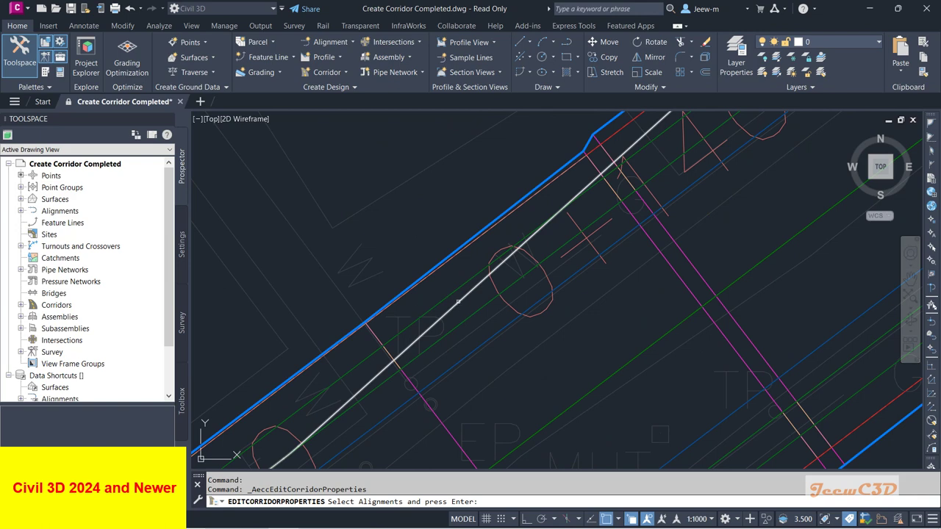
{"action": "left_click", "coordinate": [458, 301]}
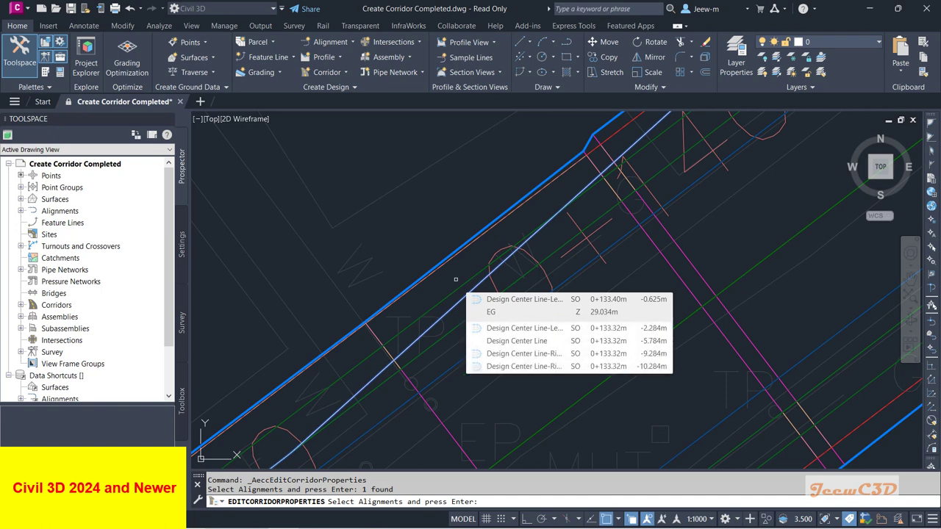
{"action": "key", "text": "Return"}
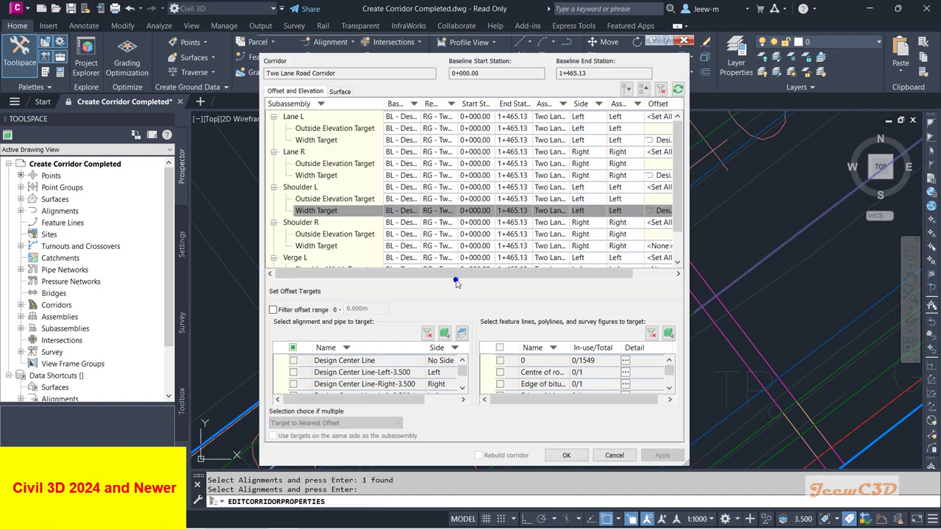
{"action": "left_click", "coordinate": [463, 390]}
{"action": "left_click", "coordinate": [463, 390]}
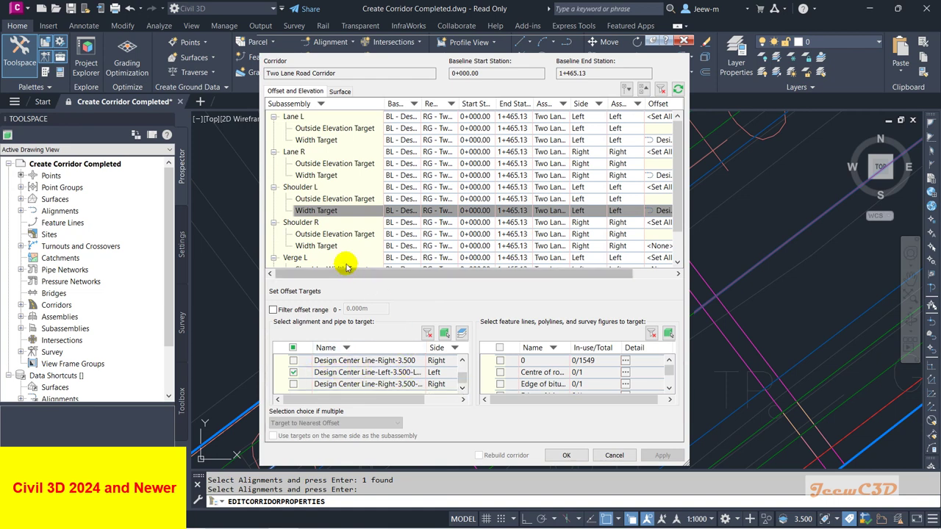
Step: Set the Width Target of Shoulder R by picking the right shoulder offset in the drawing, choosing the alignment over the corridor, and check its entry
{"action": "left_click", "coordinate": [325, 249]}
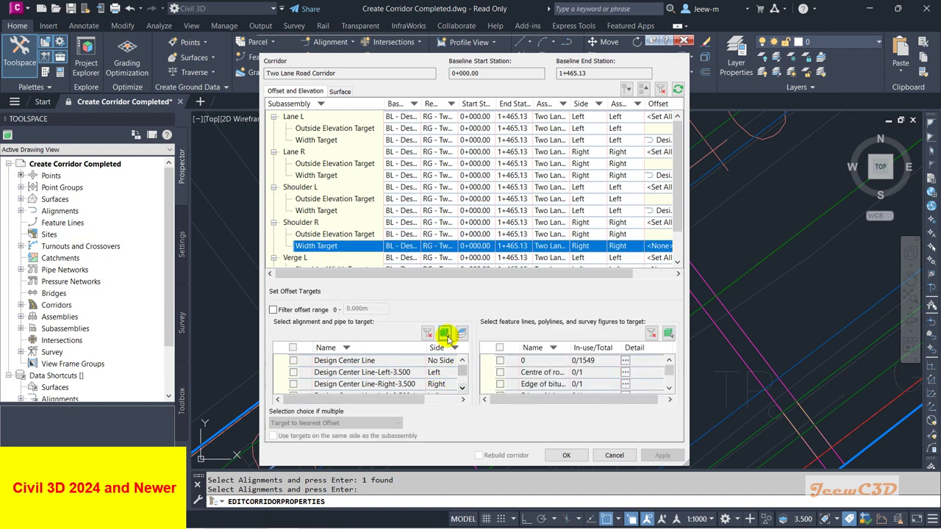
{"action": "left_click", "coordinate": [445, 335]}
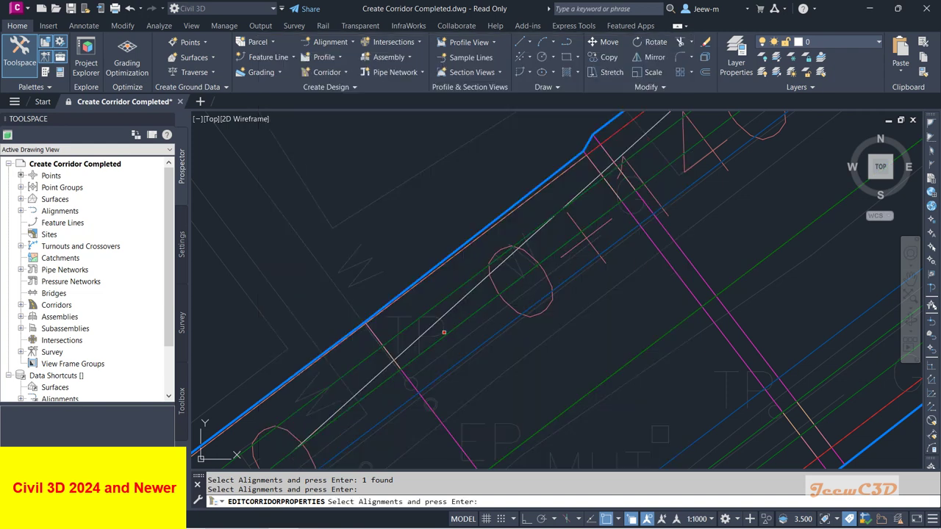
{"action": "scroll", "coordinate": [531, 347], "scroll_direction": "down", "scroll_amount": 5}
{"action": "scroll", "coordinate": [531, 347], "scroll_direction": "up", "scroll_amount": 5}
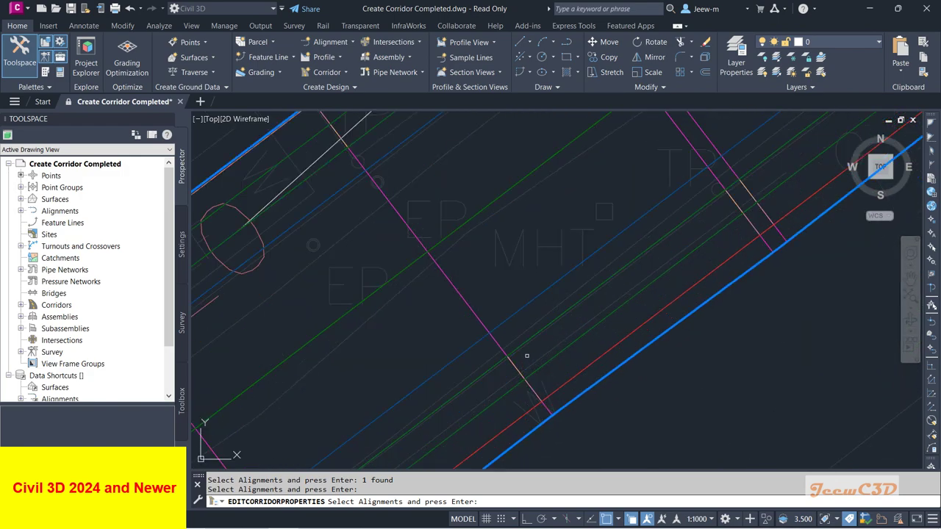
{"action": "scroll", "coordinate": [563, 310], "scroll_direction": "up", "scroll_amount": 4}
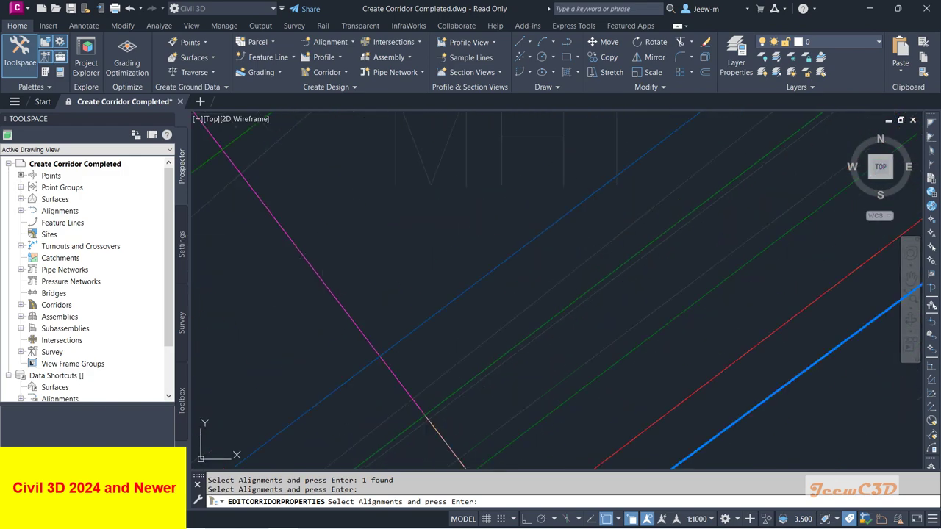
{"action": "left_click", "coordinate": [574, 296]}
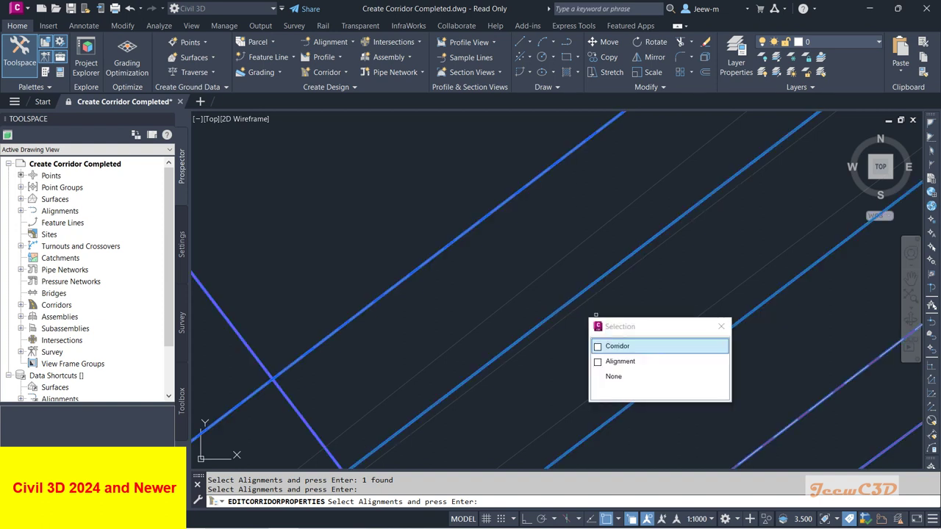
{"action": "left_click", "coordinate": [622, 361]}
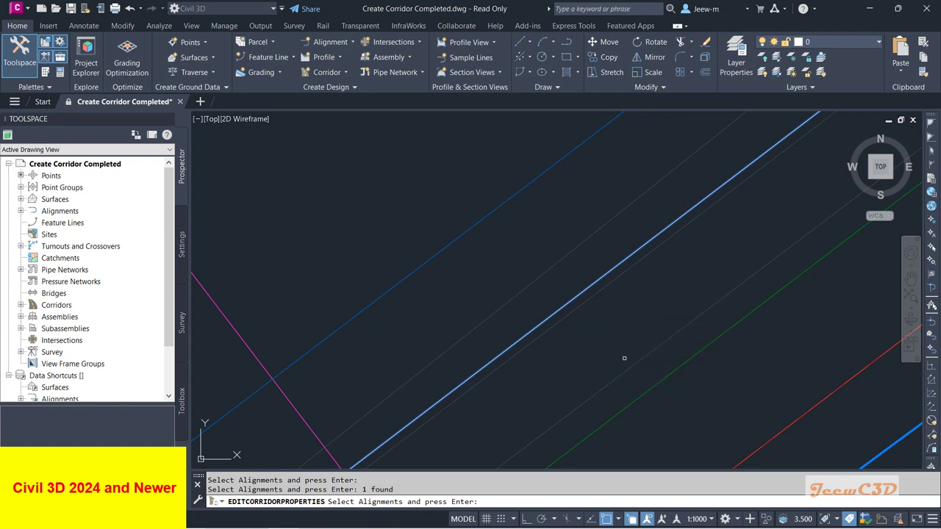
{"action": "key", "text": "Return"}
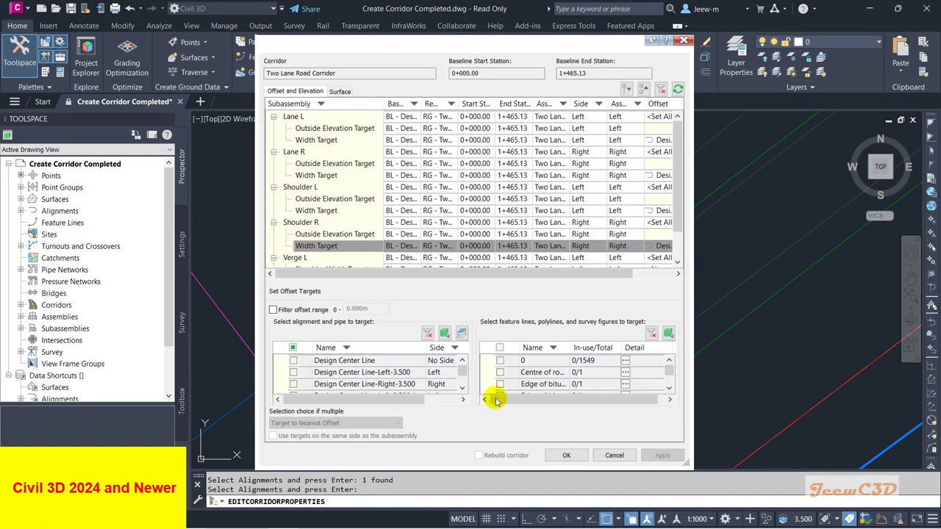
{"action": "scroll", "coordinate": [466, 377], "scroll_direction": "down", "scroll_amount": 2}
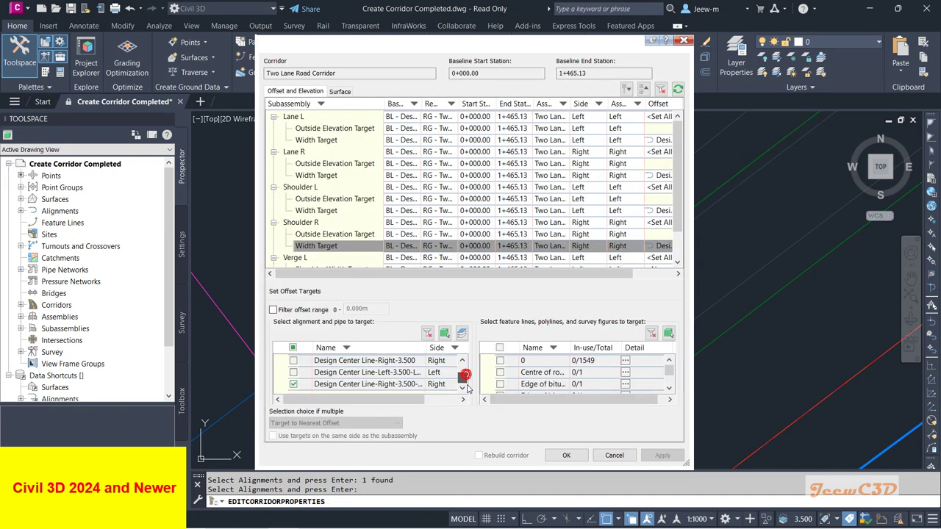
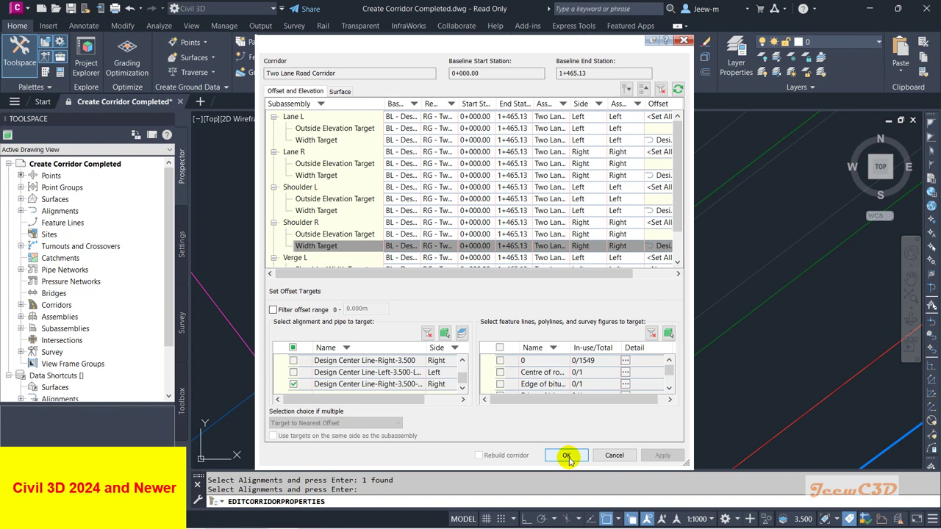
Step: Accept the target mapping and the corridor properties, and rebuild the Two Lane Road Corridor with its new width targets
{"action": "left_click", "coordinate": [567, 456]}
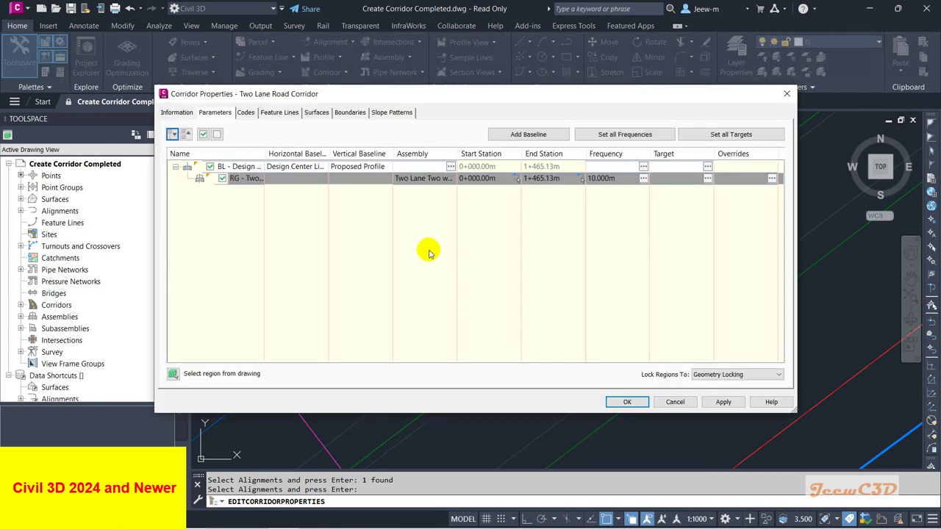
{"action": "left_click", "coordinate": [621, 401]}
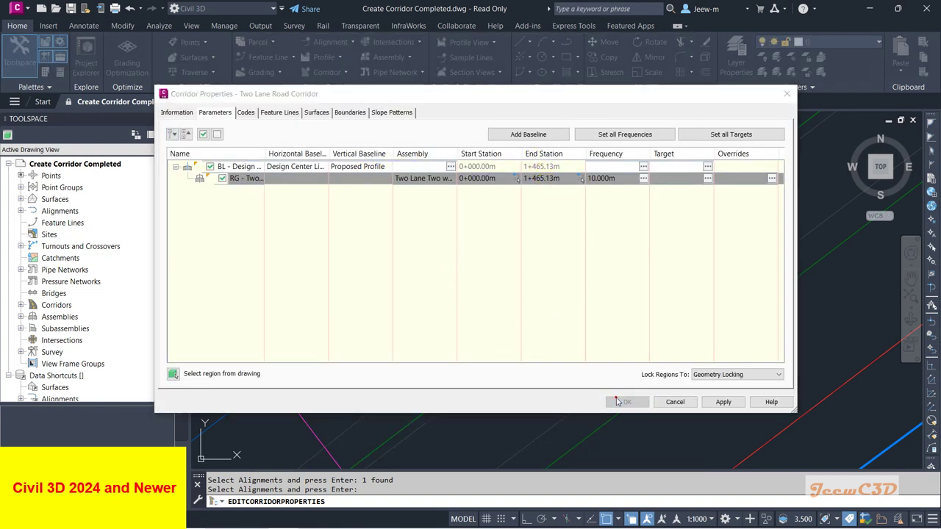
{"action": "left_click", "coordinate": [366, 241]}
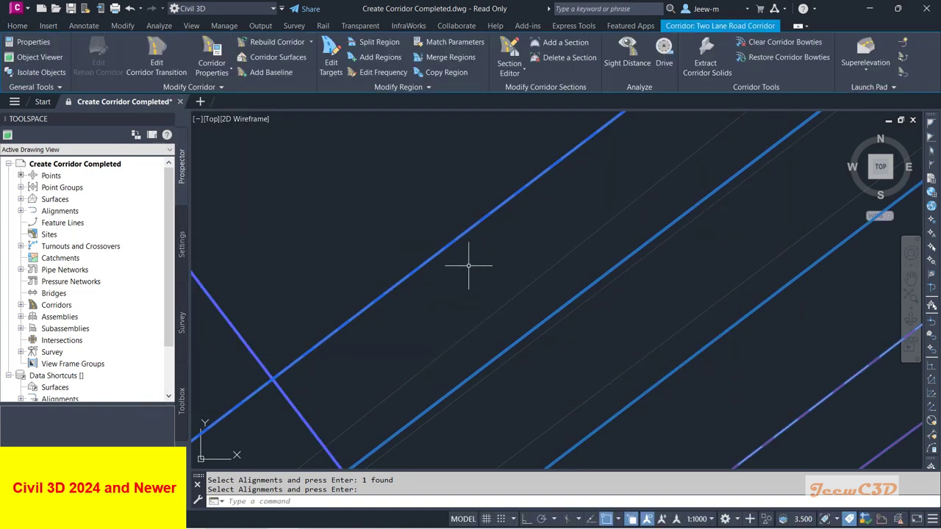
Step: Deselect the corridor and examine its lane and shoulder edges around stations 0+100 to 0+160, and its overall extent
{"action": "scroll", "coordinate": [466, 311], "scroll_direction": "down", "scroll_amount": 5}
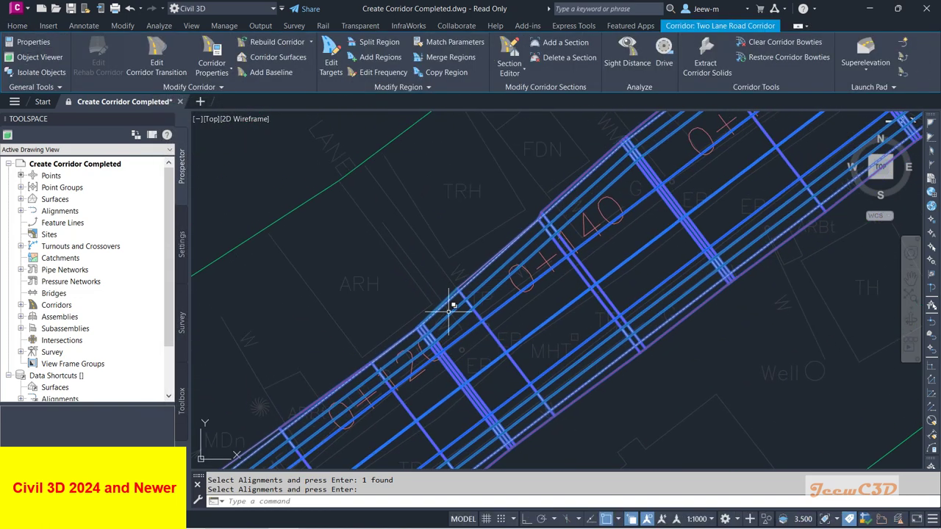
{"action": "key", "text": "Escape"}
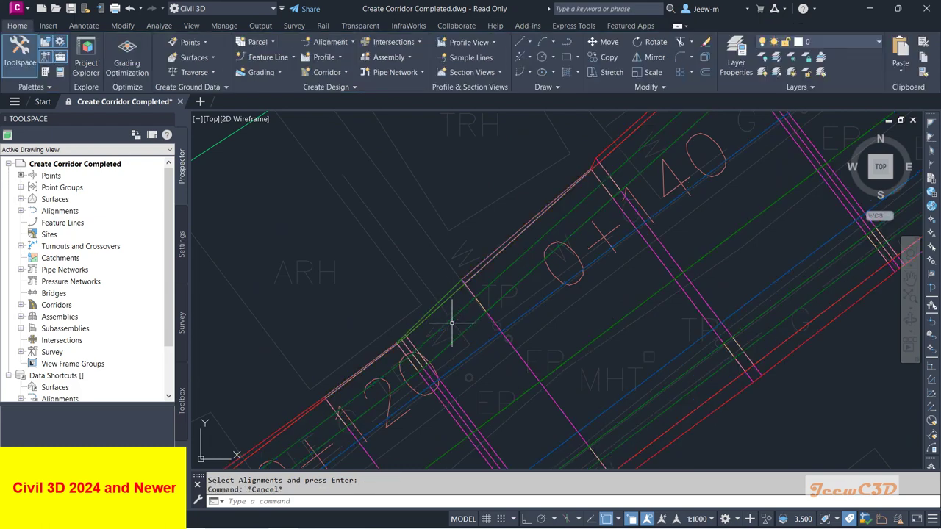
{"action": "scroll", "coordinate": [560, 234], "scroll_direction": "up", "scroll_amount": 2}
{"action": "scroll", "coordinate": [423, 316], "scroll_direction": "down", "scroll_amount": 5}
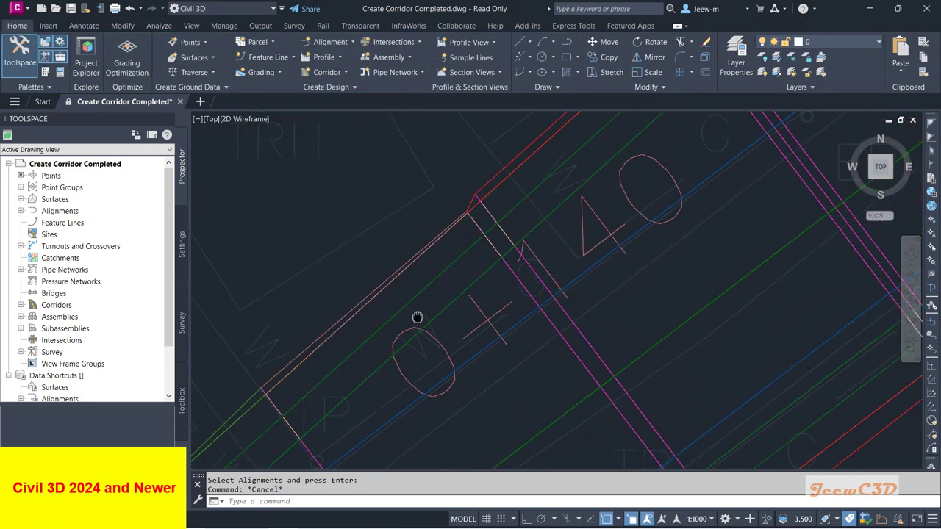
{"action": "middle_click_drag", "start_coordinate": [485, 315], "coordinate": [517, 315]}
{"action": "mouse_move", "coordinate": [486, 325]}
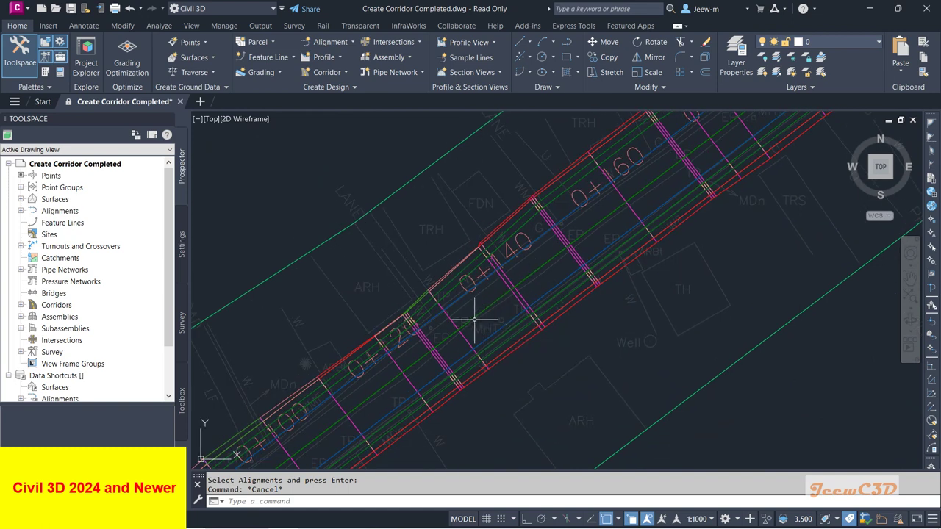
{"action": "scroll", "coordinate": [479, 319], "scroll_direction": "up", "scroll_amount": 2}
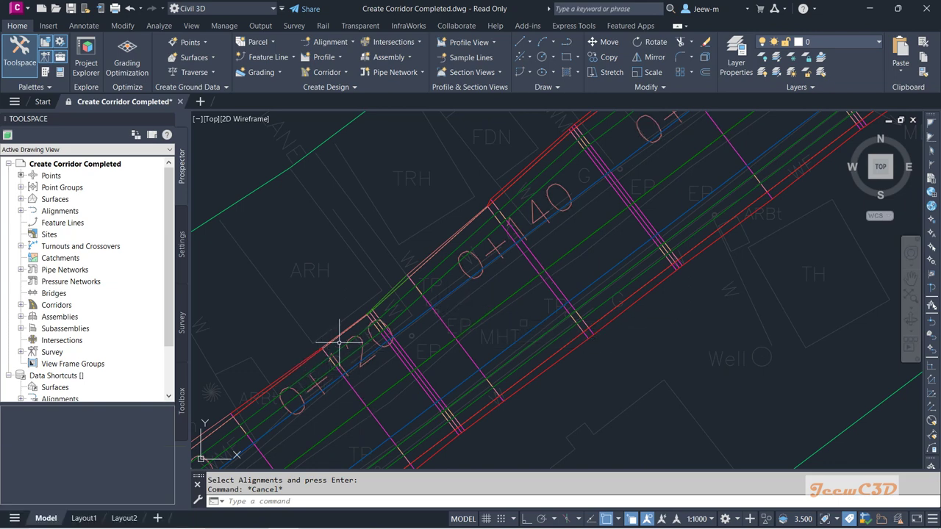
{"action": "mouse_move", "coordinate": [335, 270]}
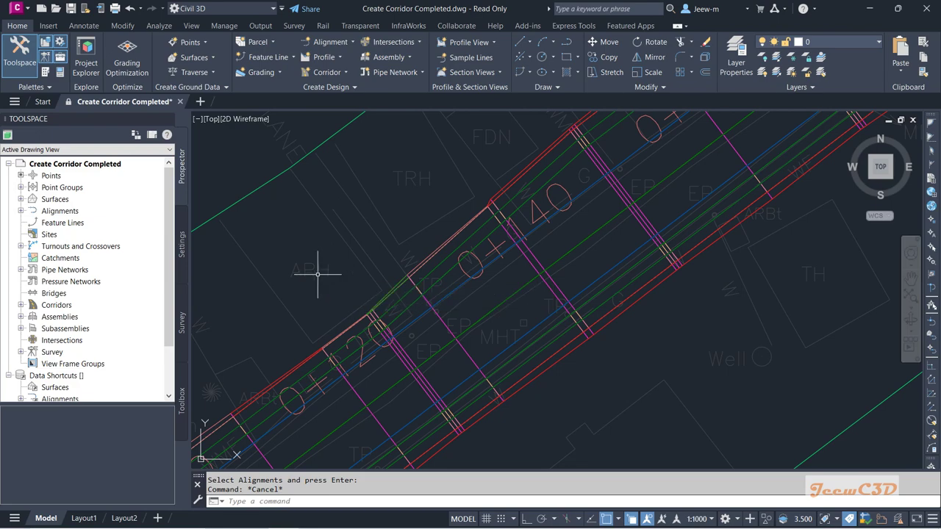
{"action": "scroll", "coordinate": [399, 278], "scroll_direction": "down", "scroll_amount": 3}
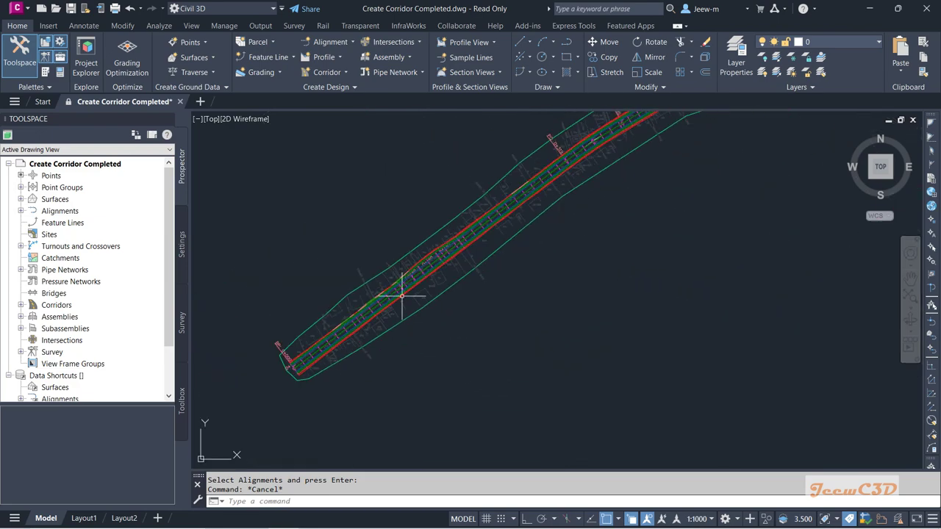
Step: Open the Two Lane Road Corridor in the Object Viewer and orbit it from plan to a tilted 3D view
{"action": "scroll", "coordinate": [395, 297], "scroll_direction": "up", "scroll_amount": 2}
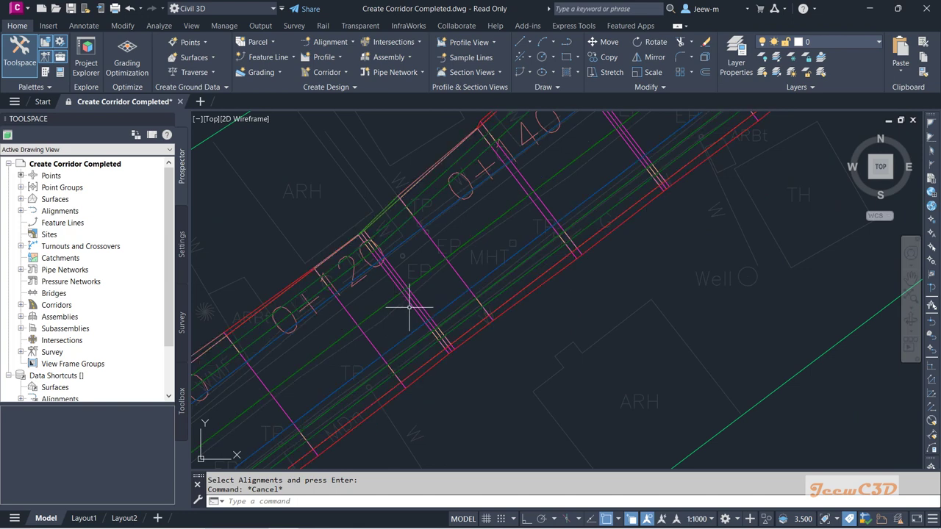
{"action": "left_click", "coordinate": [413, 307]}
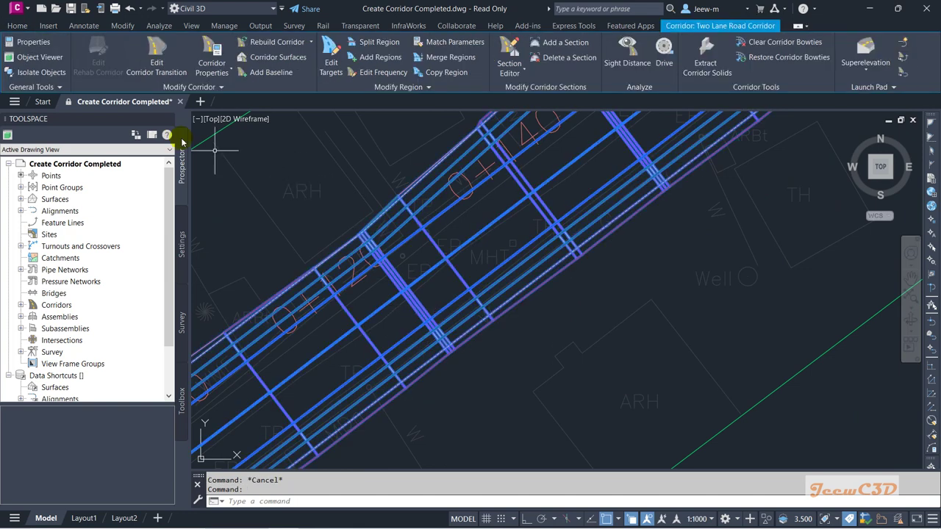
{"action": "left_click", "coordinate": [39, 57]}
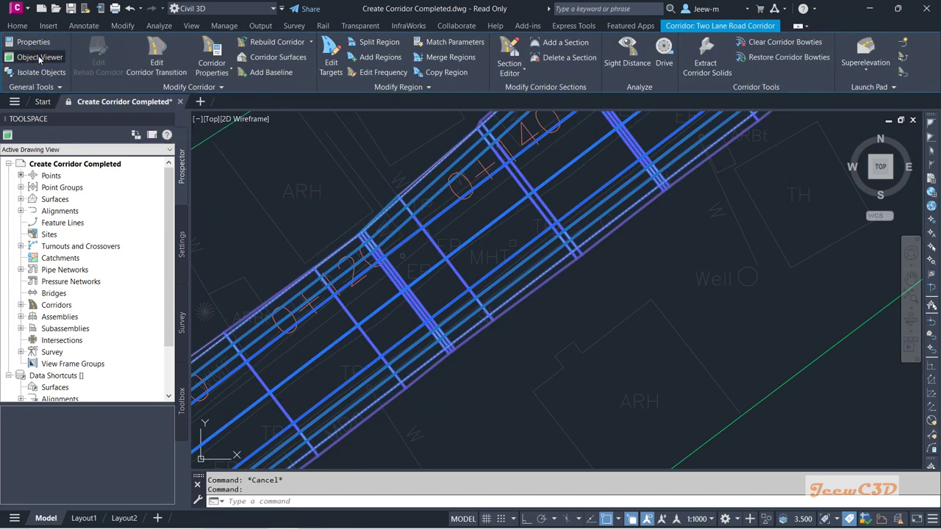
{"action": "left_click", "coordinate": [427, 231]}
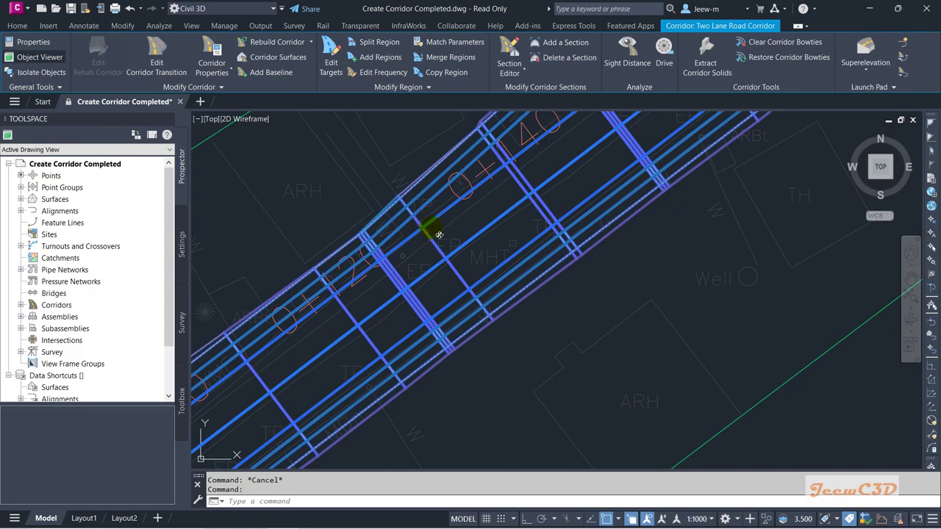
{"action": "right_click", "coordinate": [512, 238]}
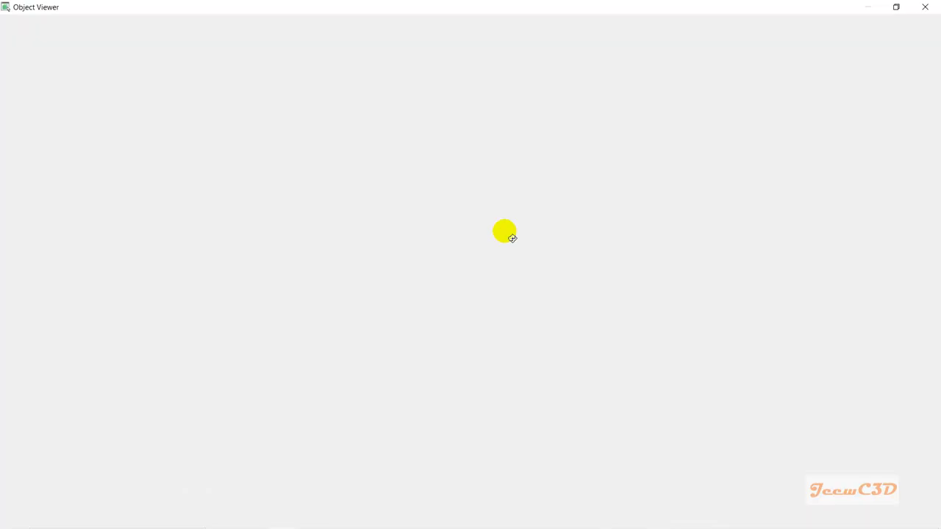
{"action": "left_click_drag", "start_coordinate": [532, 256], "coordinate": [616, 204]}
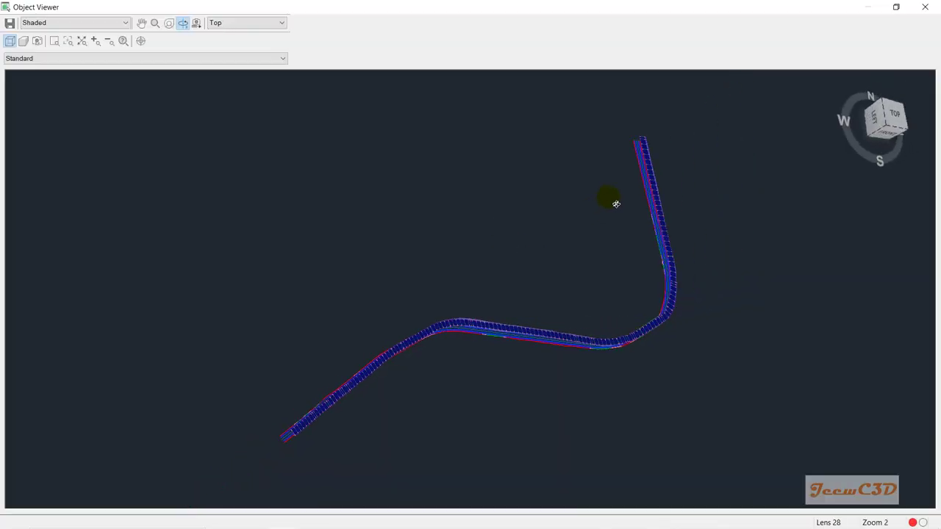
{"action": "left_click_drag", "start_coordinate": [569, 302], "coordinate": [615, 323]}
Step: Examine the lane and shoulder edges around the corridor's bend up close in 3D, and close the Object Viewer
{"action": "scroll", "coordinate": [587, 351], "scroll_direction": "up", "scroll_amount": 4}
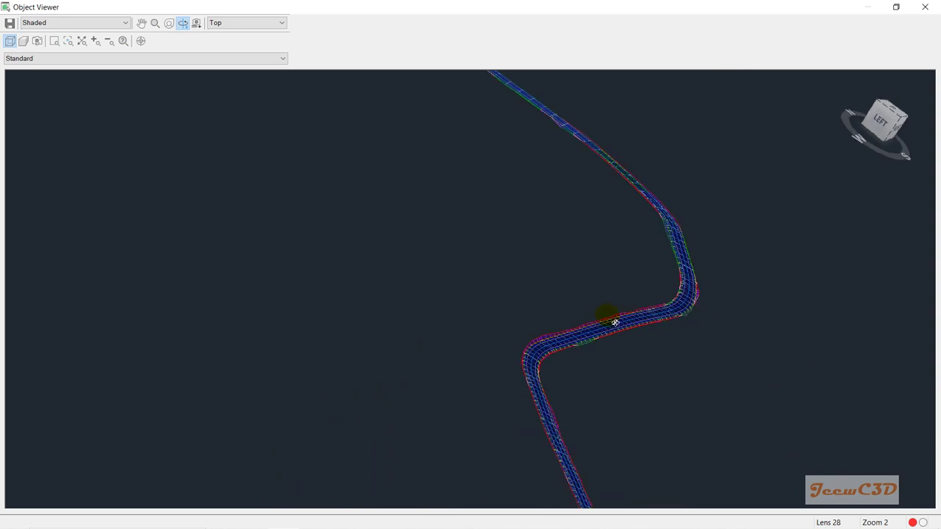
{"action": "left_click_drag", "start_coordinate": [694, 314], "coordinate": [700, 312]}
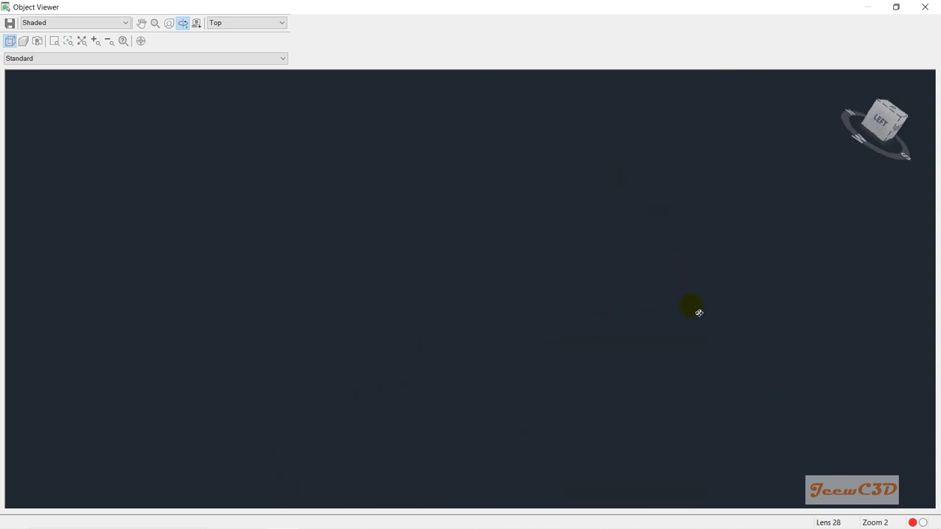
{"action": "left_click_drag", "start_coordinate": [678, 346], "coordinate": [582, 274]}
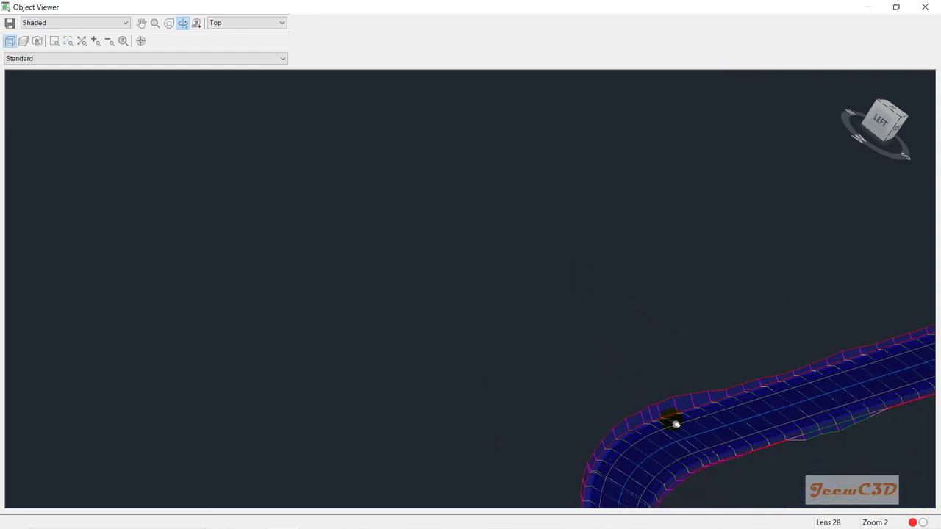
{"action": "mouse_move", "coordinate": [678, 427]}
{"action": "left_mouse_down"}
{"action": "mouse_move", "coordinate": [740, 390]}
{"action": "mouse_move", "coordinate": [836, 378]}
{"action": "mouse_move", "coordinate": [835, 413]}
{"action": "left_mouse_up"}
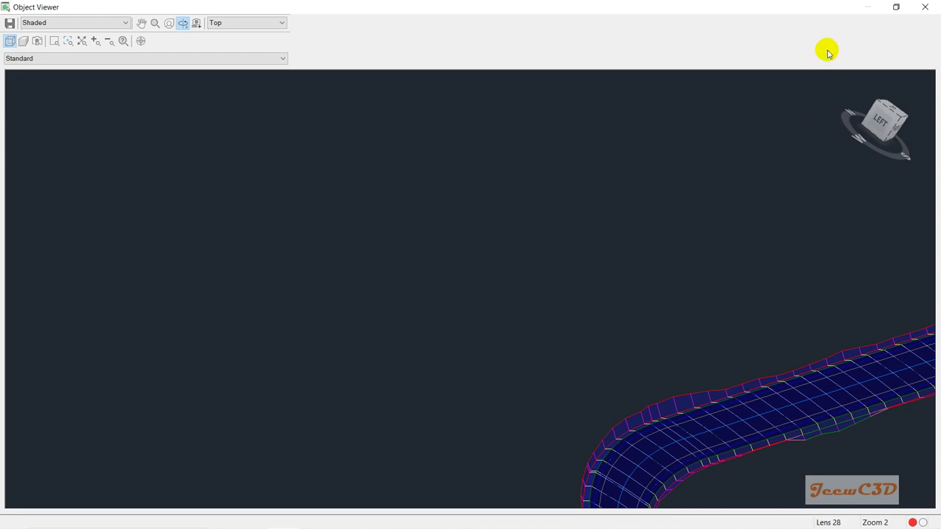
{"action": "left_click", "coordinate": [915, 7]}
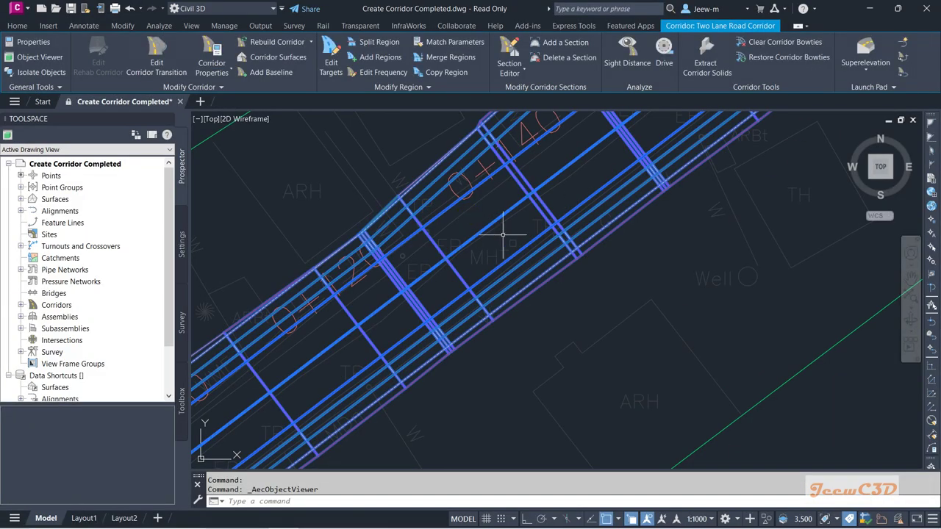
Step: Deselect the corridor and review its full length in plan, from the start point to the far end
{"action": "scroll", "coordinate": [620, 328], "scroll_direction": "down", "scroll_amount": 6}
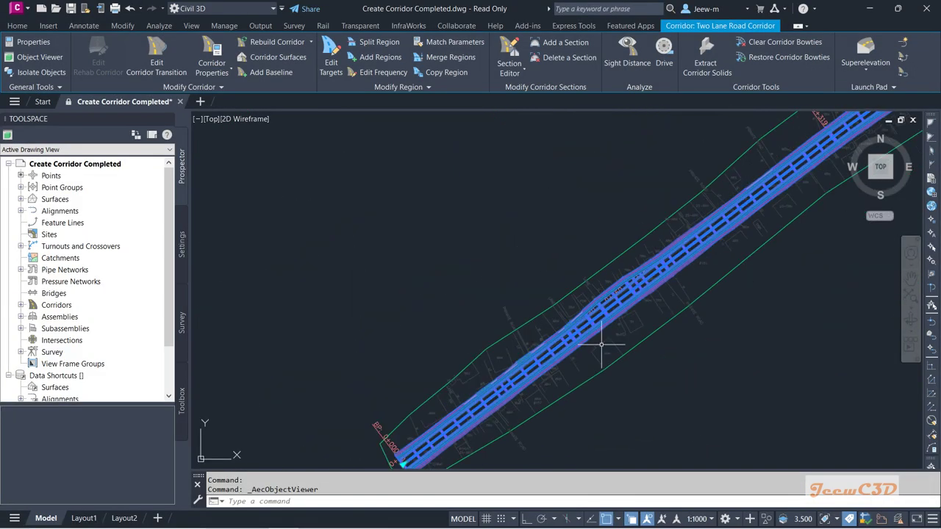
{"action": "middle_click_drag", "start_coordinate": [692, 353], "coordinate": [567, 378]}
{"action": "key", "text": "Escape"}
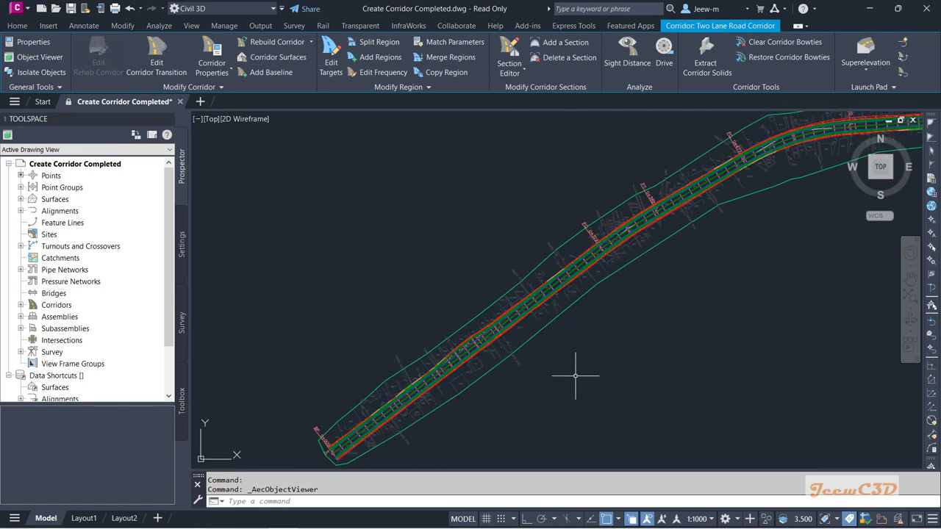
{"action": "scroll", "coordinate": [575, 375], "scroll_direction": "down", "scroll_amount": 5}
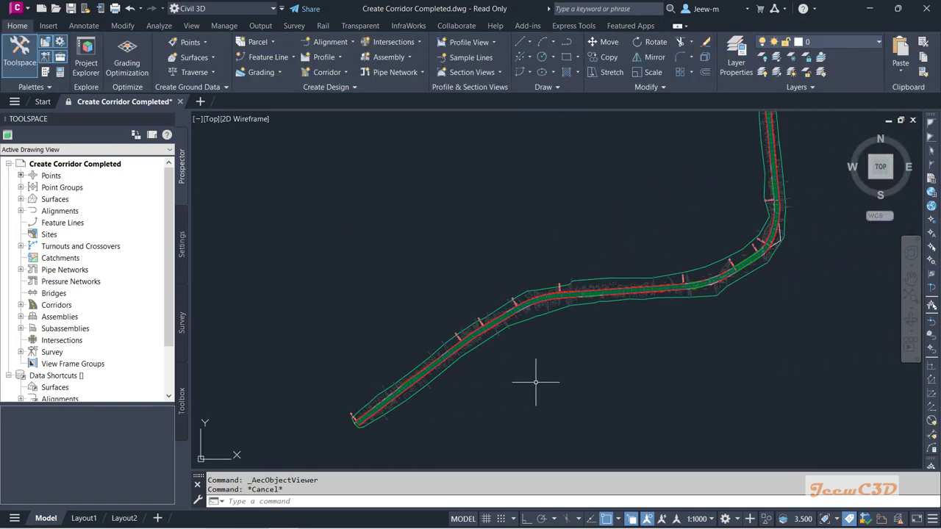
{"action": "scroll", "coordinate": [548, 381], "scroll_direction": "down", "scroll_amount": 2}
{"action": "mouse_move", "coordinate": [553, 382]}
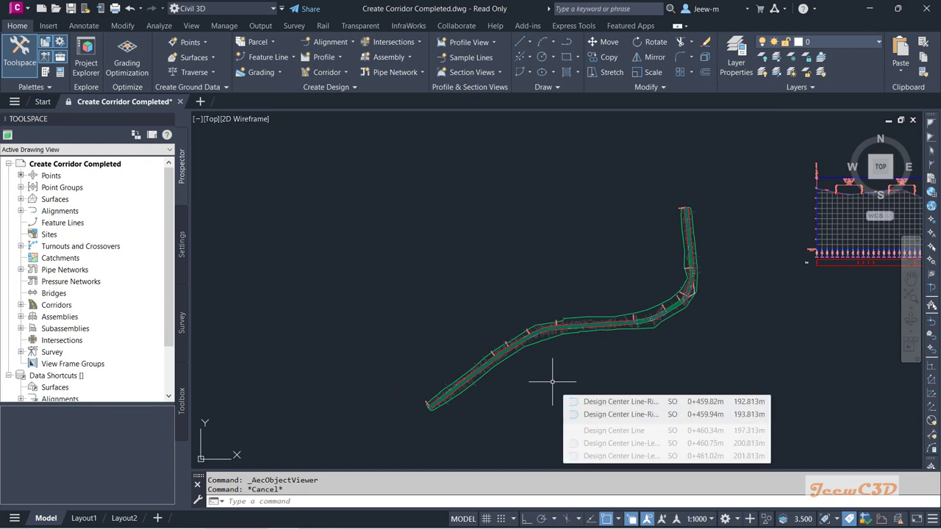